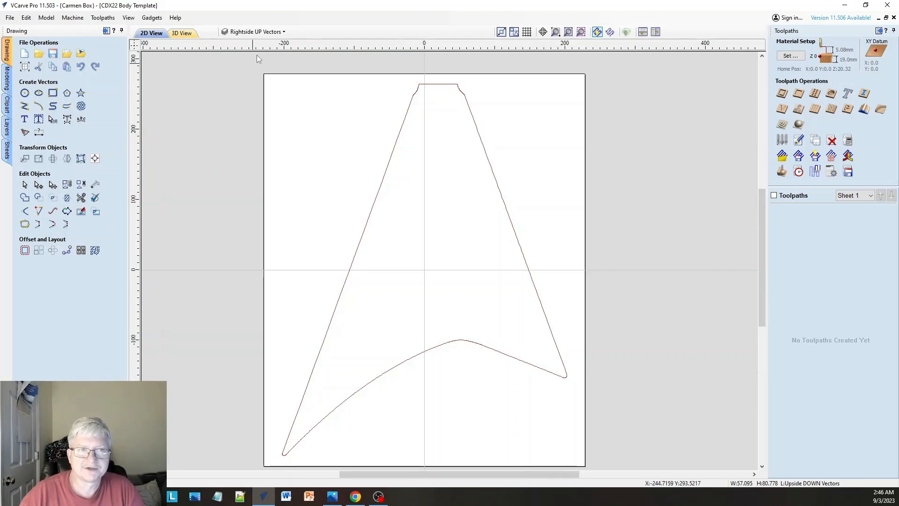
# Show the body outline's nodes and examine their spacing along both straight sides, the curved shoulders and the lower edge.
pyautogui.click(285, 31)
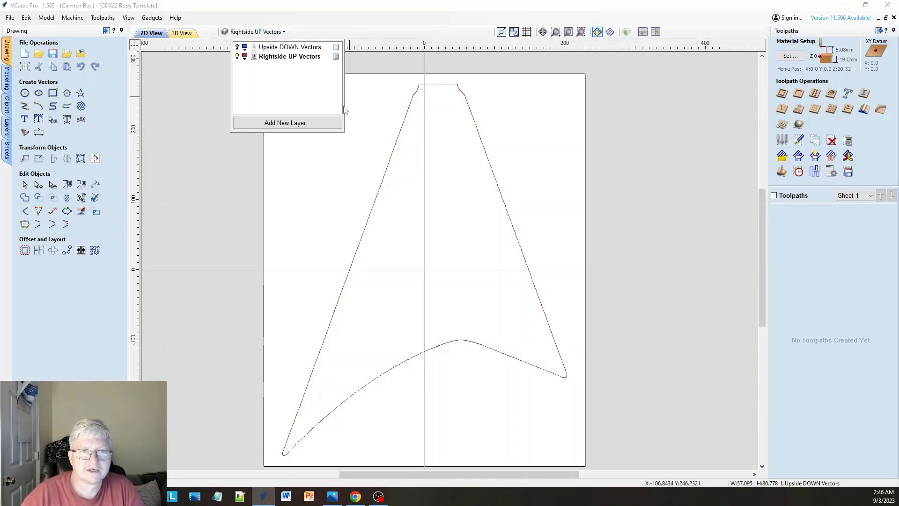
pyautogui.click(492, 190)
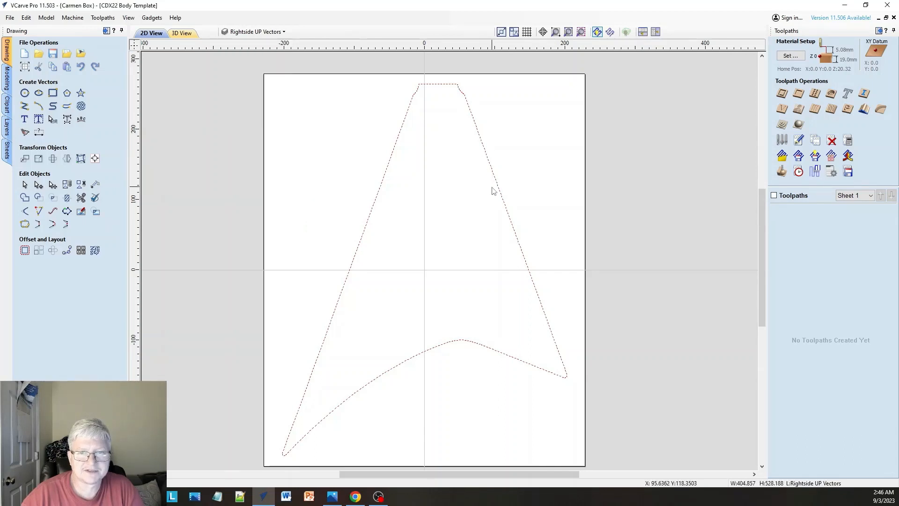
pyautogui.rightClick(359, 273)
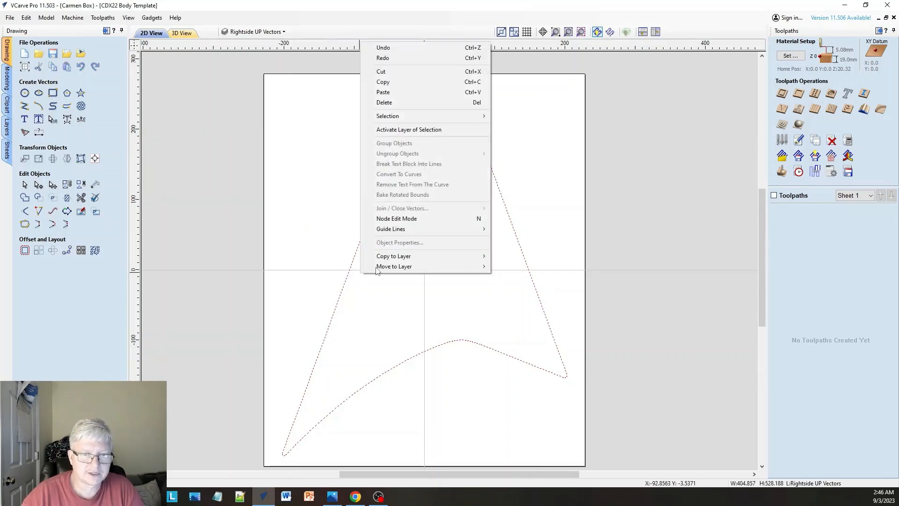
pyautogui.click(422, 218)
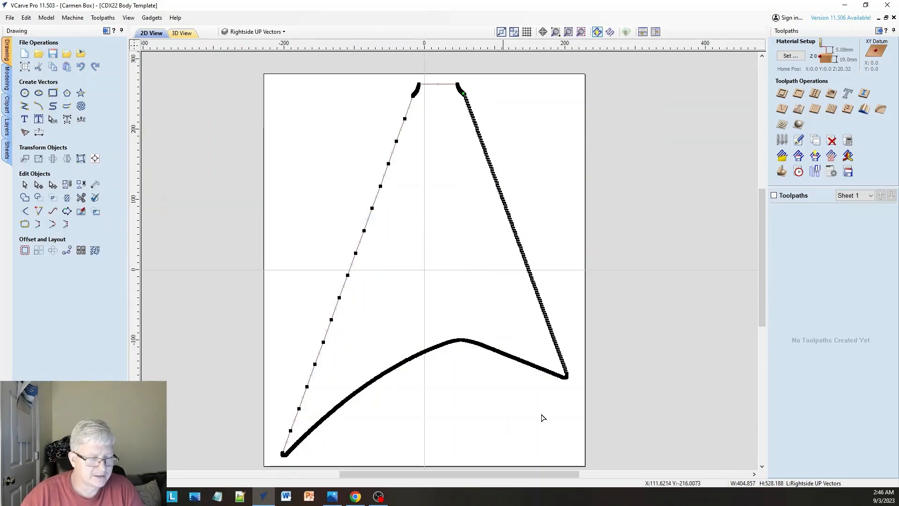
pyautogui.scroll(3, 542, 241)
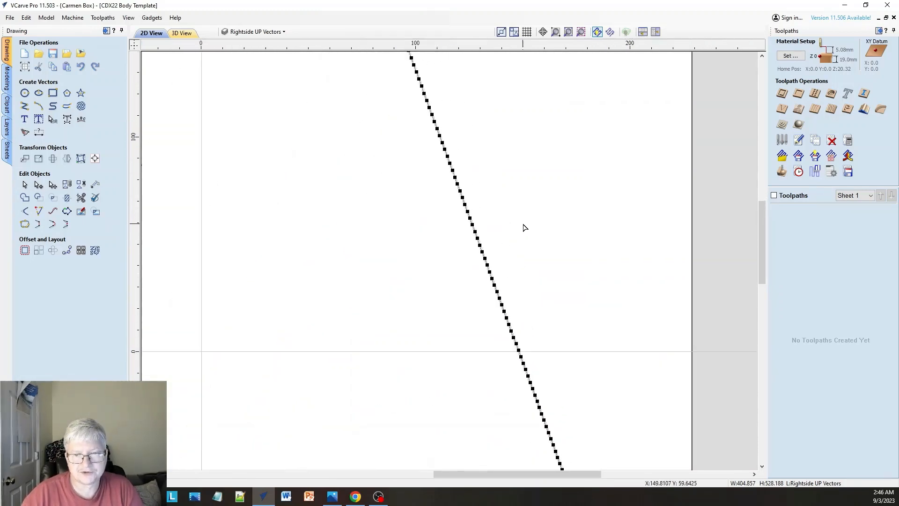
pyautogui.scroll(-3, 517, 227)
pyautogui.scroll(3, 459, 115)
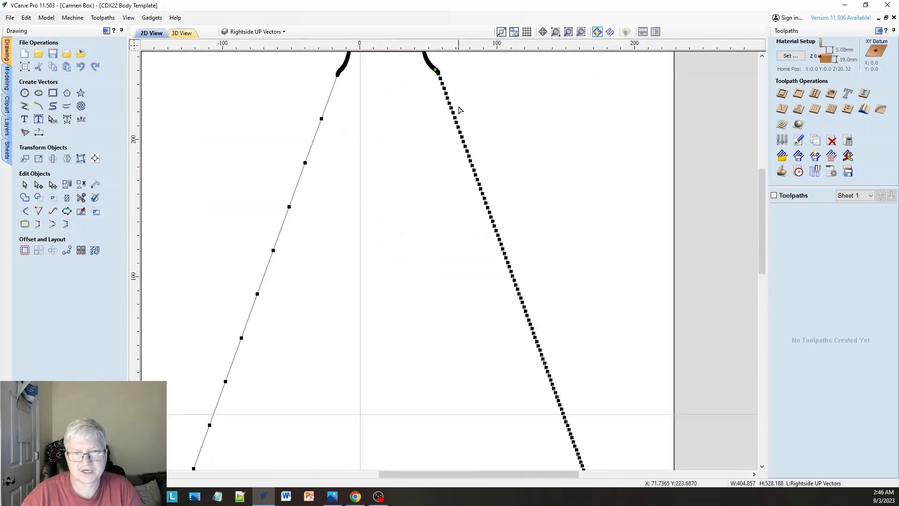
pyautogui.scroll(3, 492, 199)
pyautogui.scroll(-6, 496, 272)
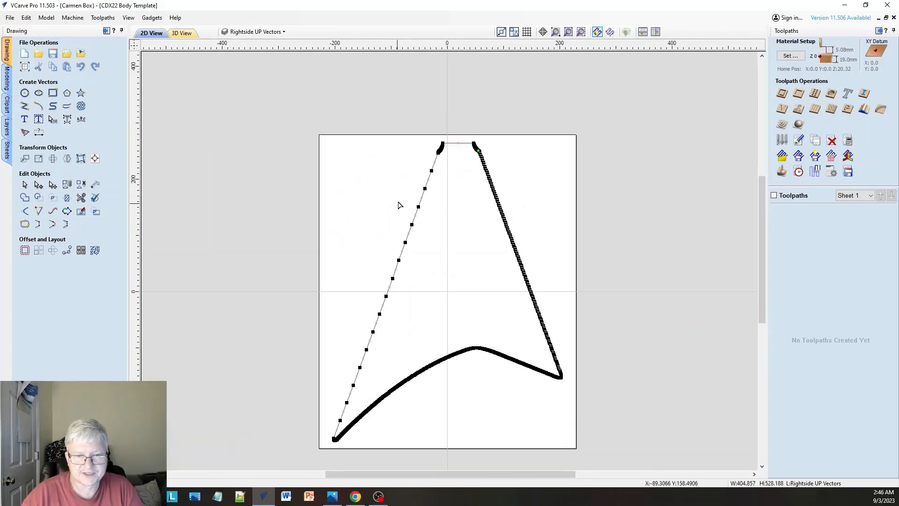
pyautogui.scroll(1, 401, 209)
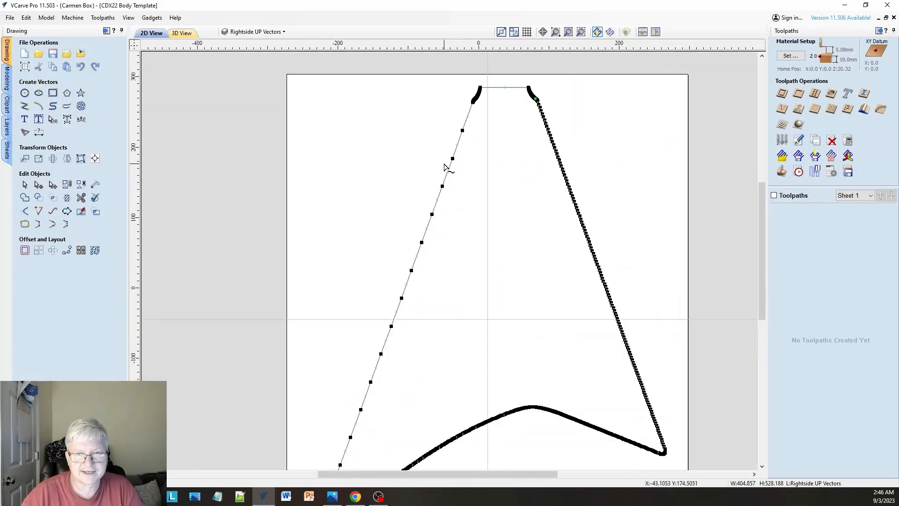
pyautogui.scroll(-1, 515, 87)
pyautogui.scroll(10, 511, 127)
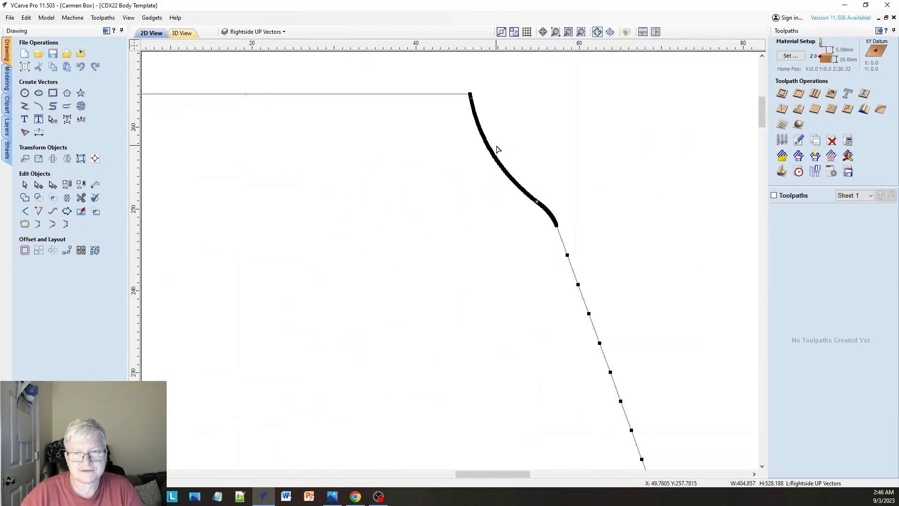
pyautogui.scroll(6, 498, 149)
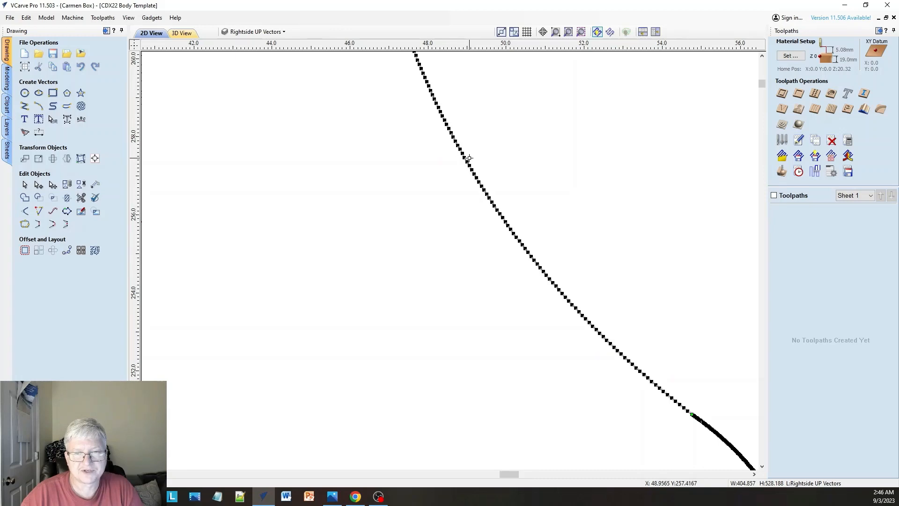
pyautogui.scroll(5, 468, 158)
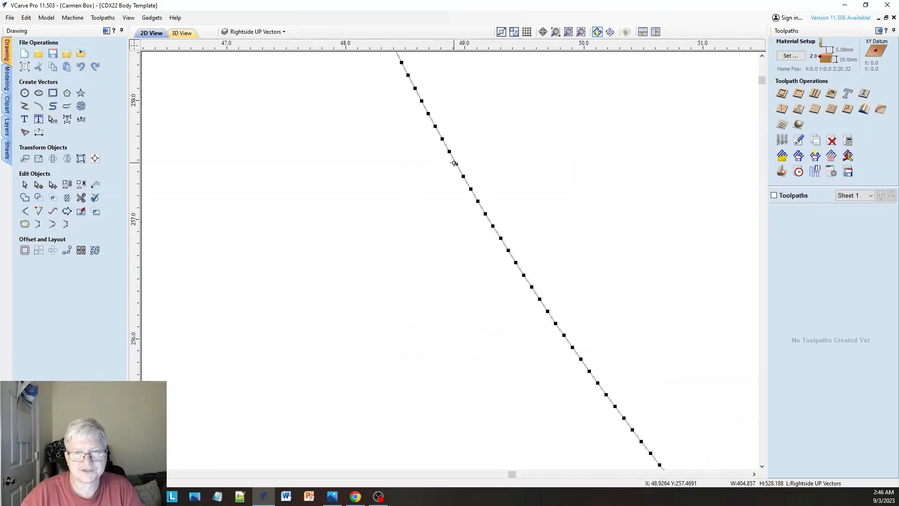
pyautogui.scroll(-8, 454, 163)
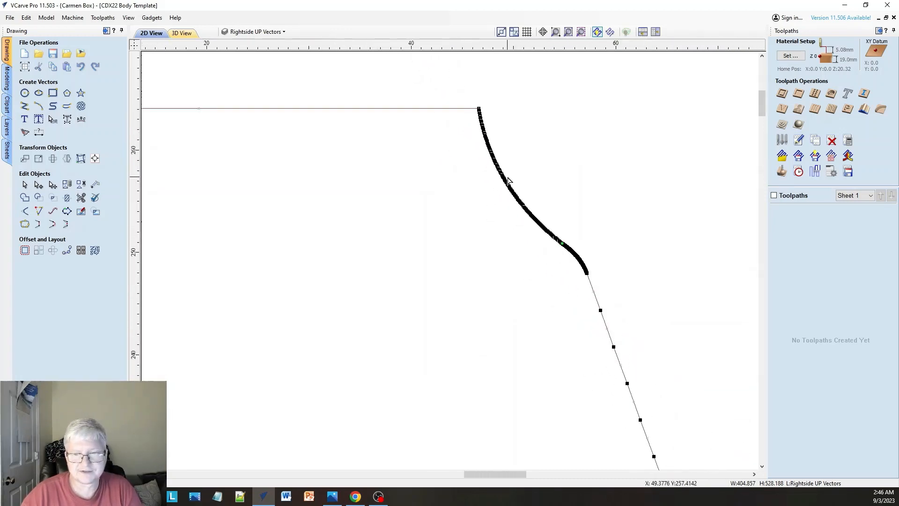
pyautogui.scroll(-9, 509, 181)
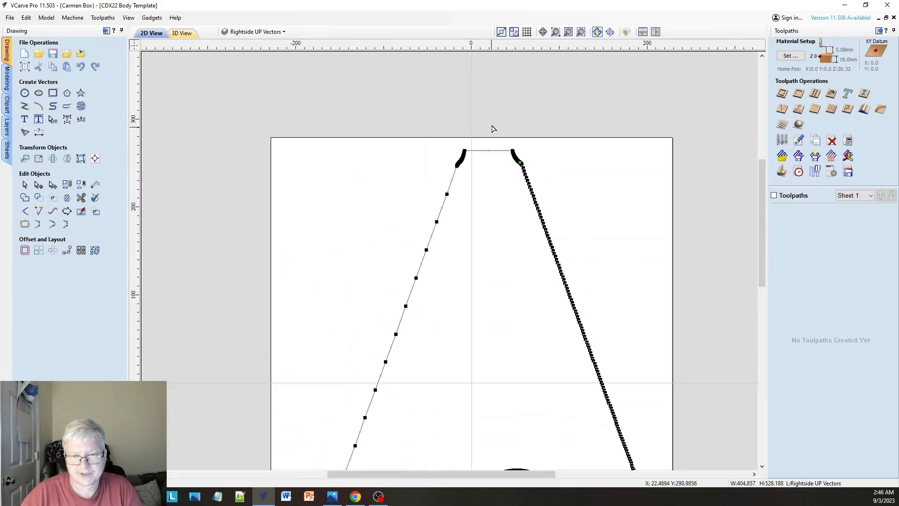
pyautogui.scroll(-3, 487, 125)
pyautogui.scroll(1, 468, 227)
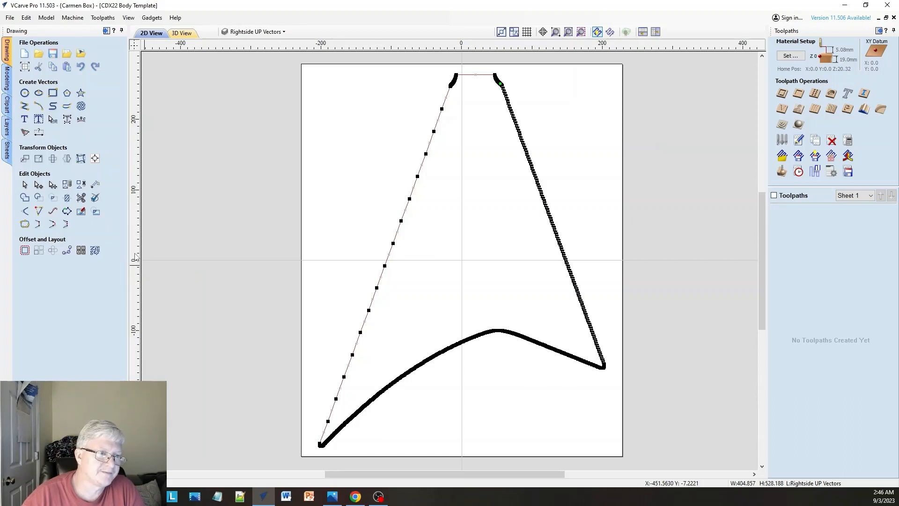
# Fit Bezier curves to the body outline, replacing the original vector and keeping its sharp corners.
pyautogui.click(53, 212)
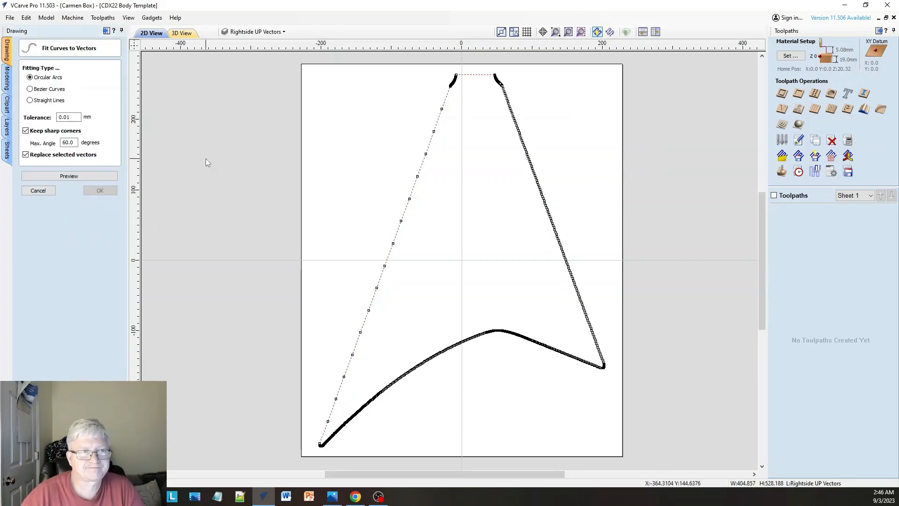
pyautogui.click(30, 90)
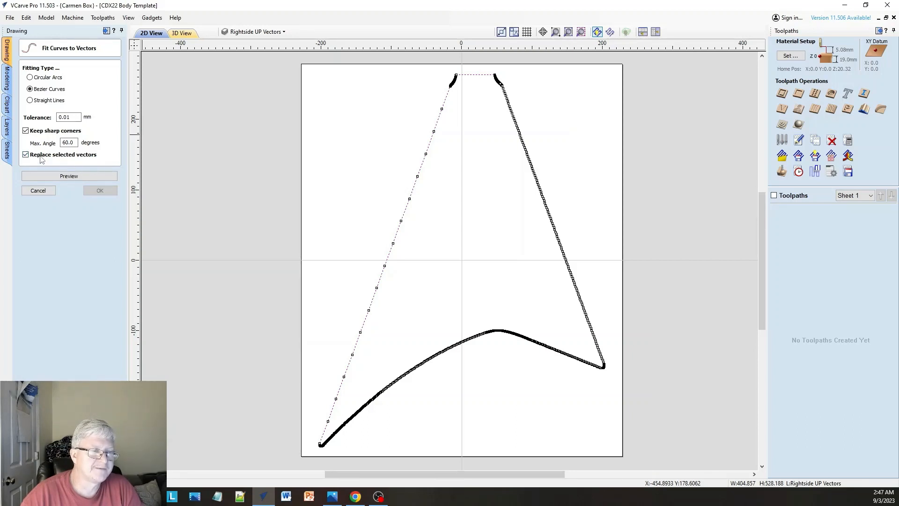
pyautogui.click(65, 176)
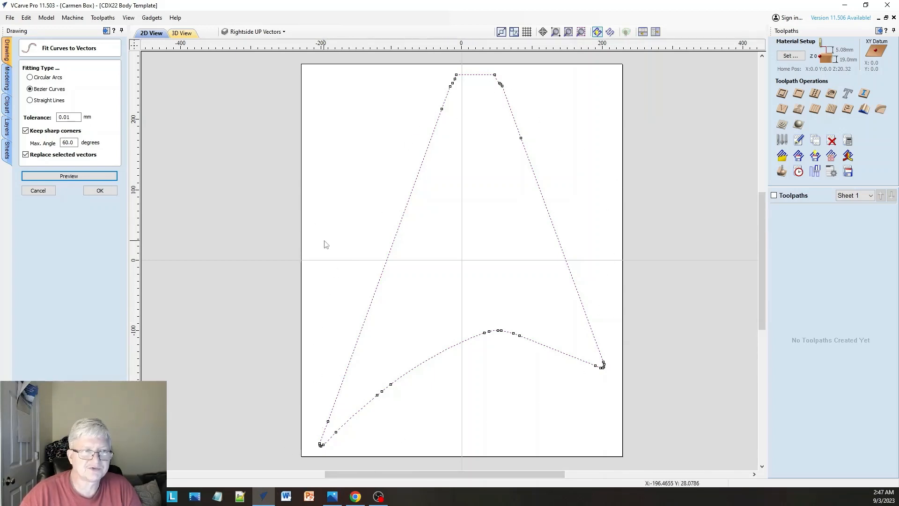
pyautogui.click(101, 191)
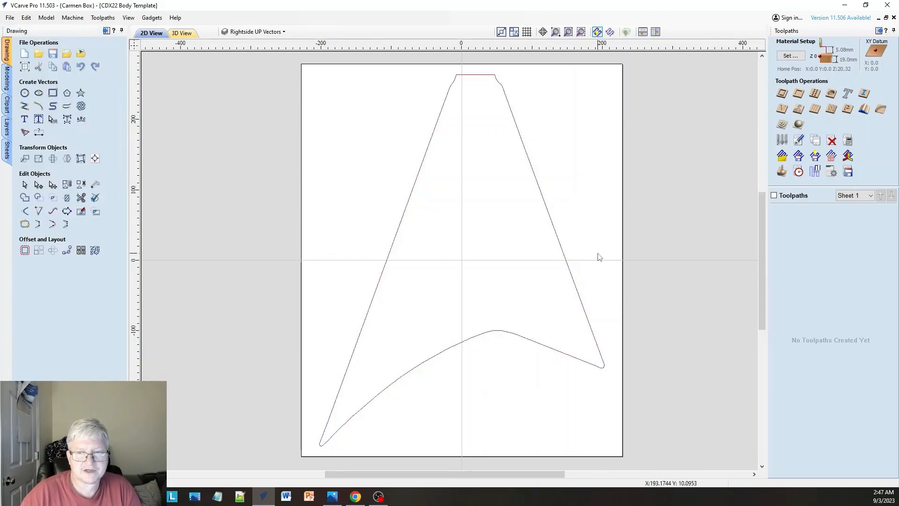
# Inspect the nodes and curve handles of the refitted body outline, especially around the lower arch.
pyautogui.click(562, 245)
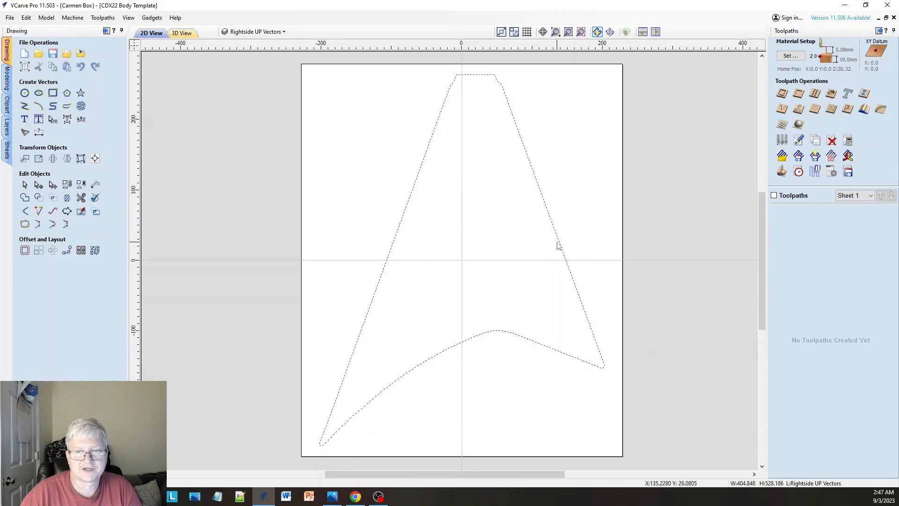
pyautogui.rightClick(531, 247)
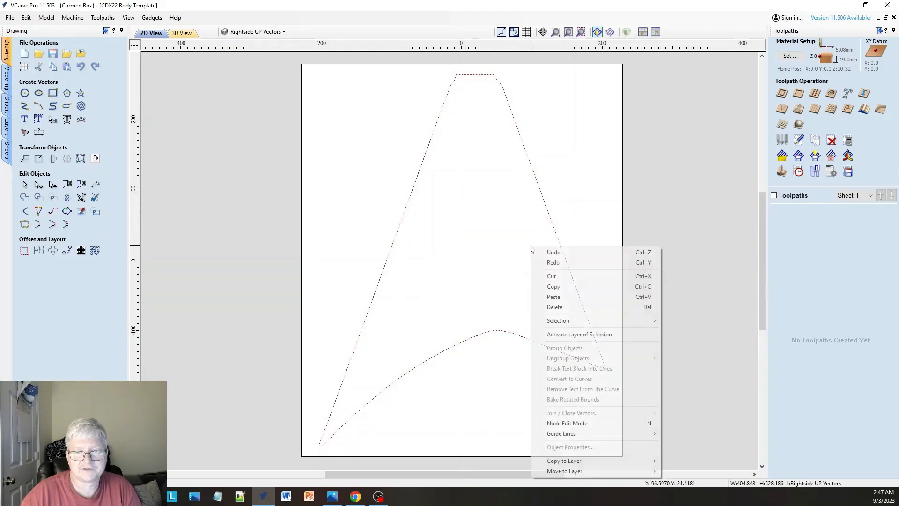
pyautogui.click(571, 423)
pyautogui.scroll(4, 503, 347)
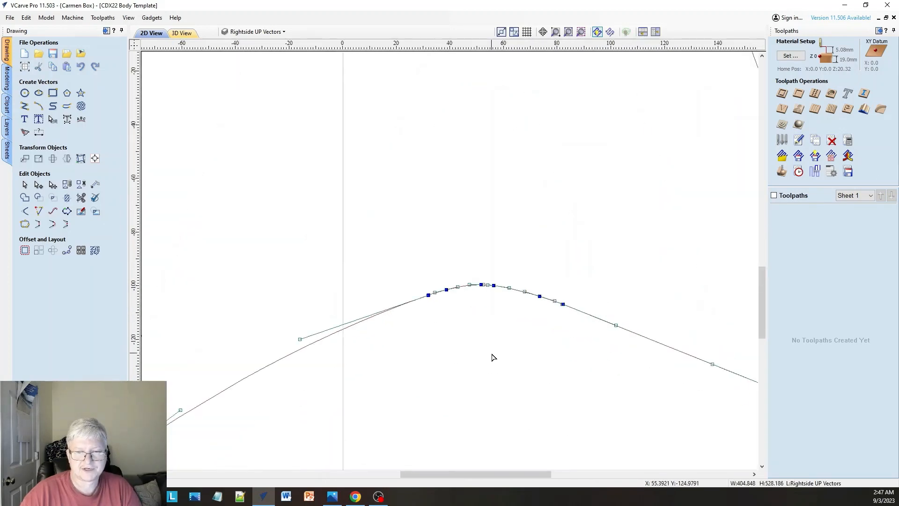
pyautogui.scroll(-6, 492, 336)
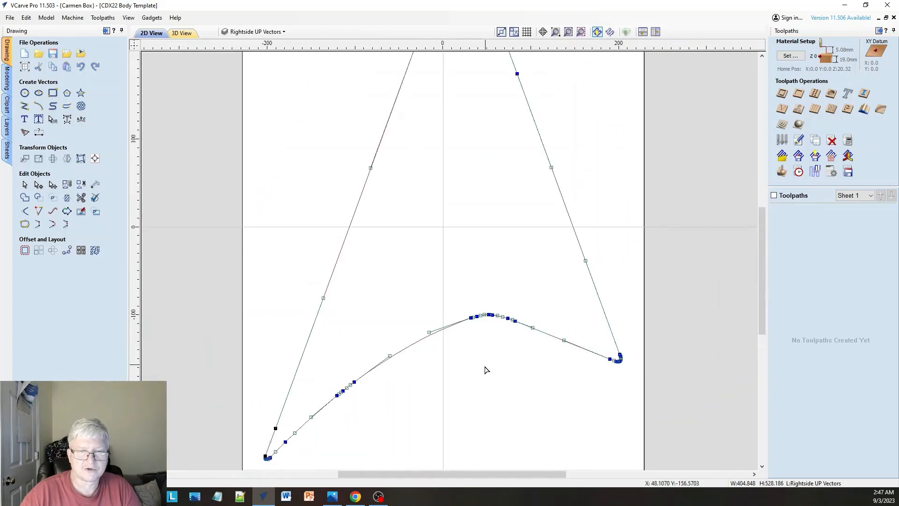
pyautogui.click(592, 149)
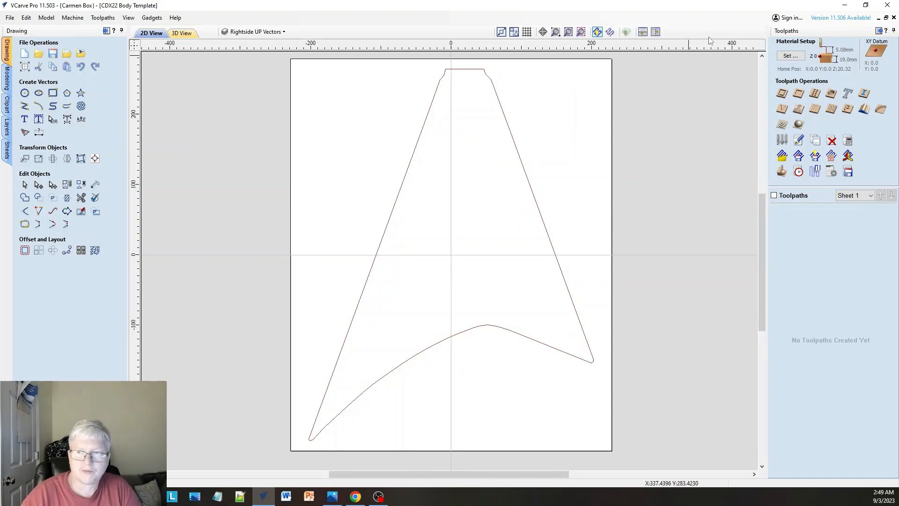
# Start a 2D profile toolpath with the 15° engraving bit (Tip 0.01 - 1/8"), setting its feed rate to 45 inches/min.
pyautogui.click(781, 95)
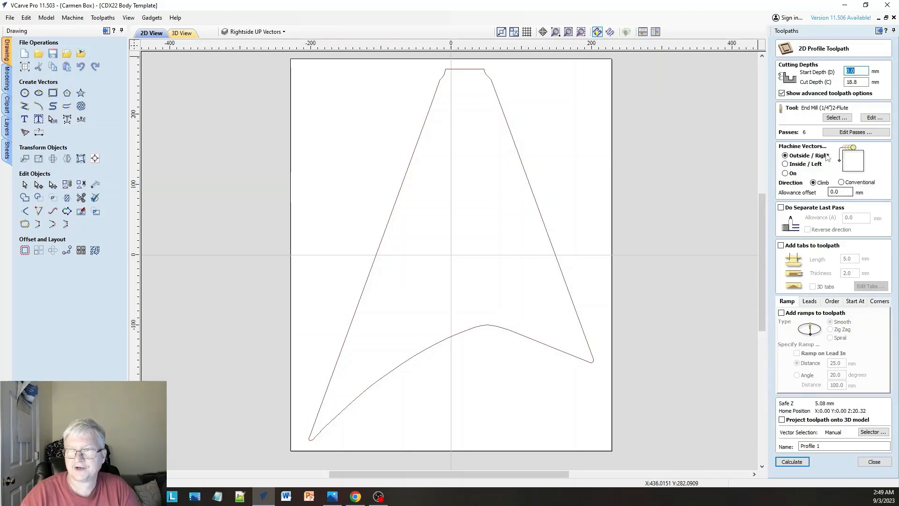
pyautogui.click(837, 117)
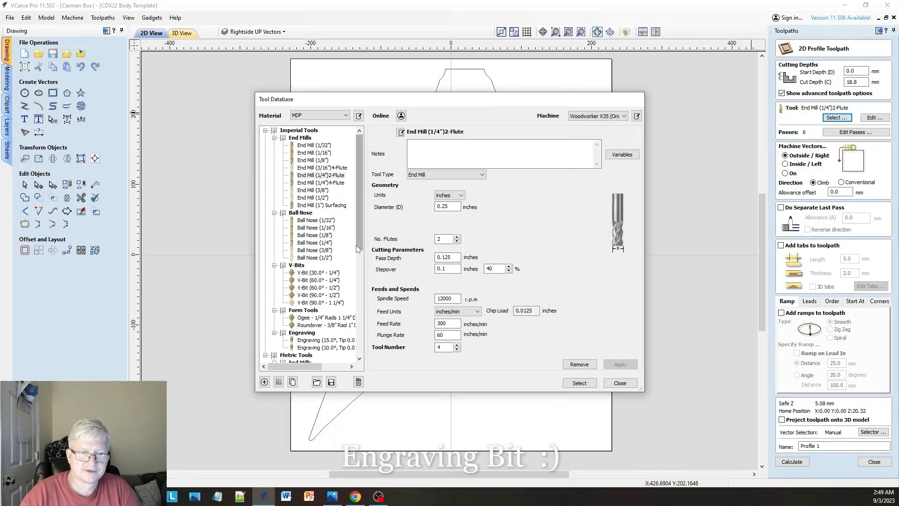
pyautogui.click(323, 341)
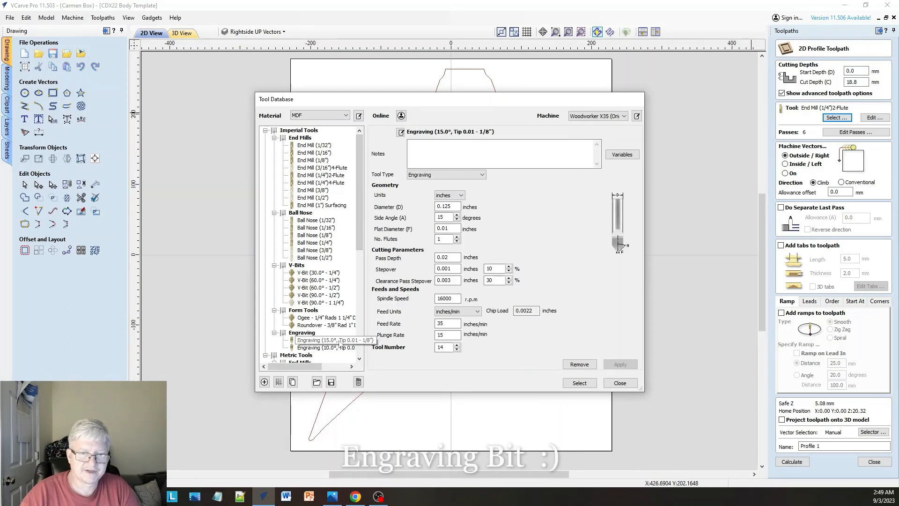
pyautogui.doubleClick(443, 324)
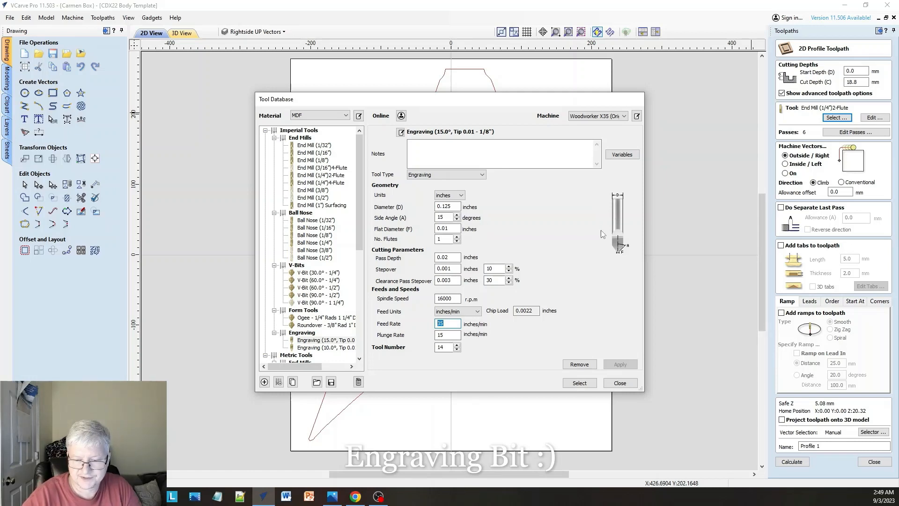
pyautogui.write('45')
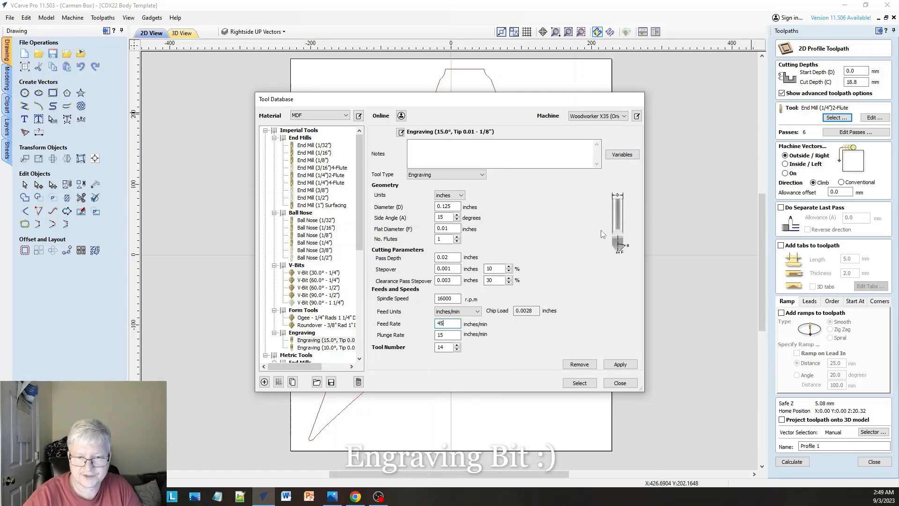
pyautogui.click(619, 365)
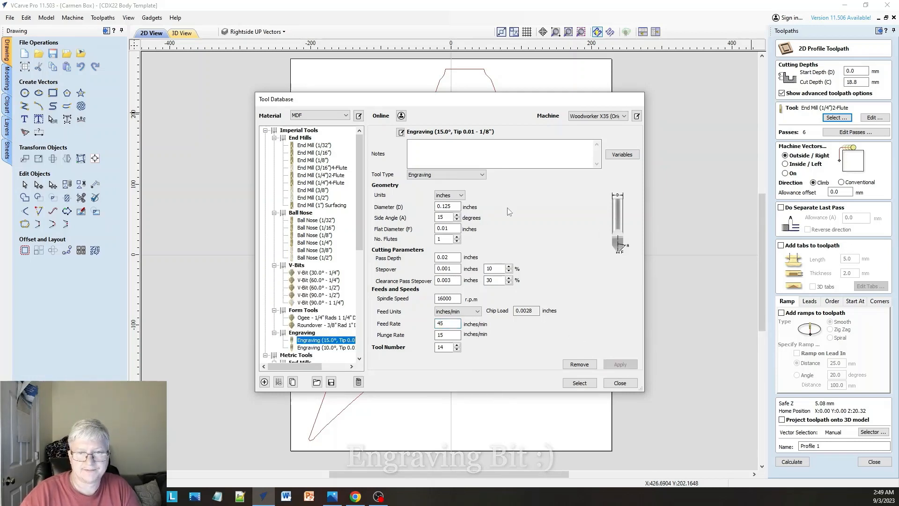
pyautogui.click(580, 383)
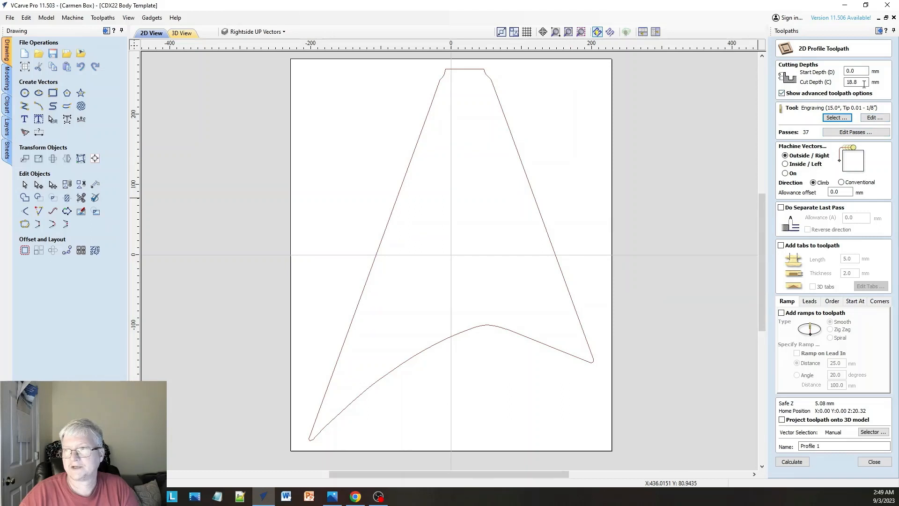
# Set the profile toolpath's cut depth to 1.0 mm and its number of passes to 1.
pyautogui.moveTo(864, 84); pyautogui.dragTo(846, 86)
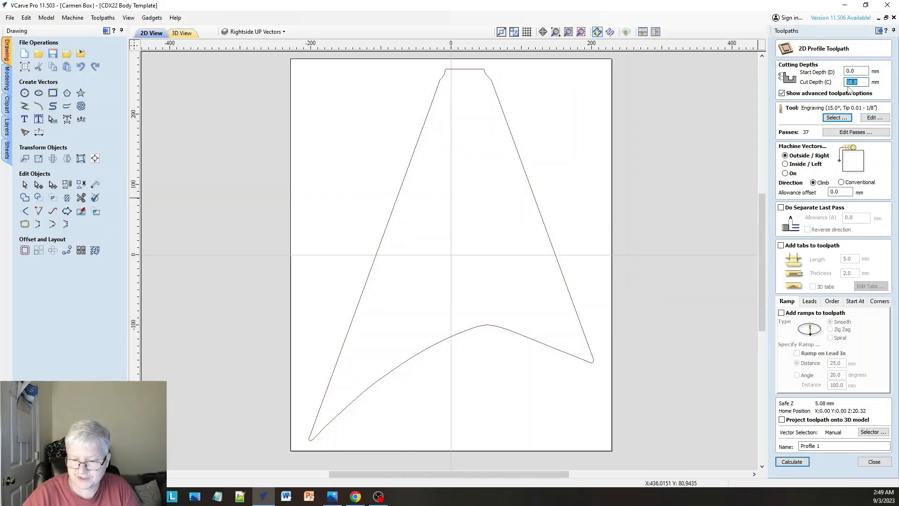
pyautogui.write('1')
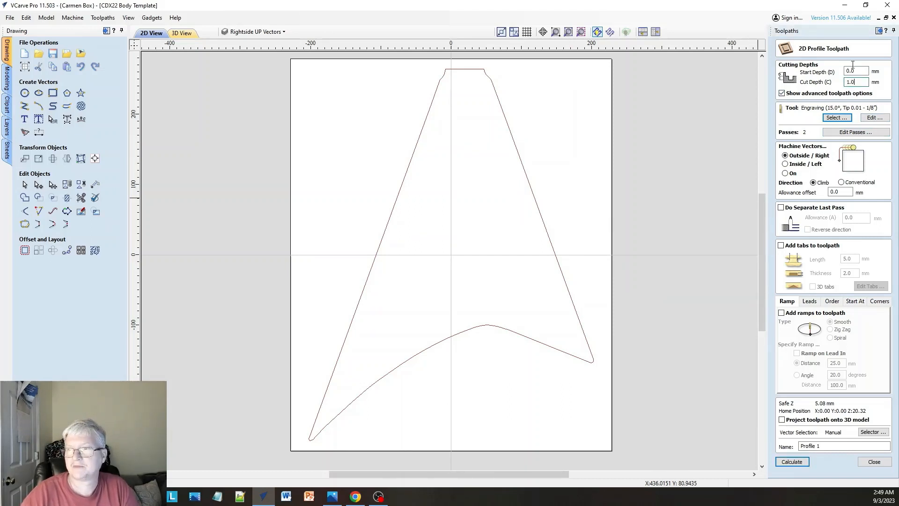
pyautogui.click(855, 133)
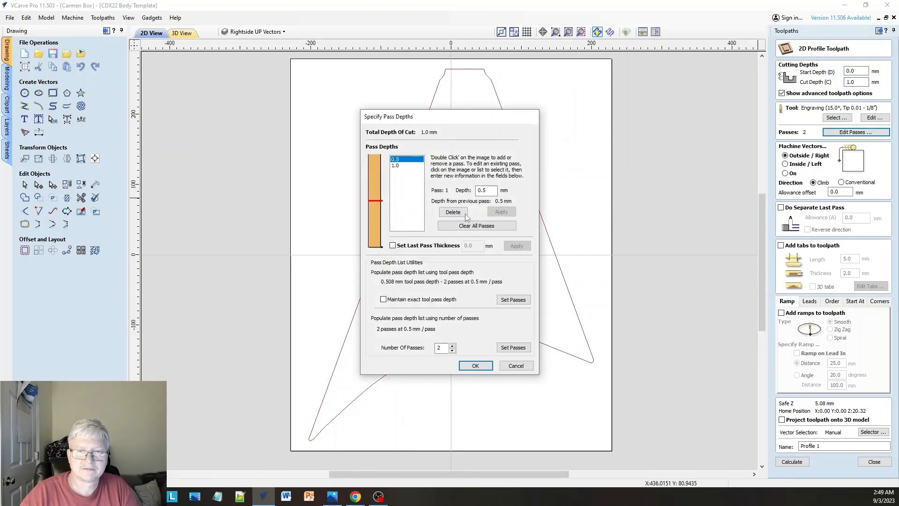
pyautogui.click(452, 351)
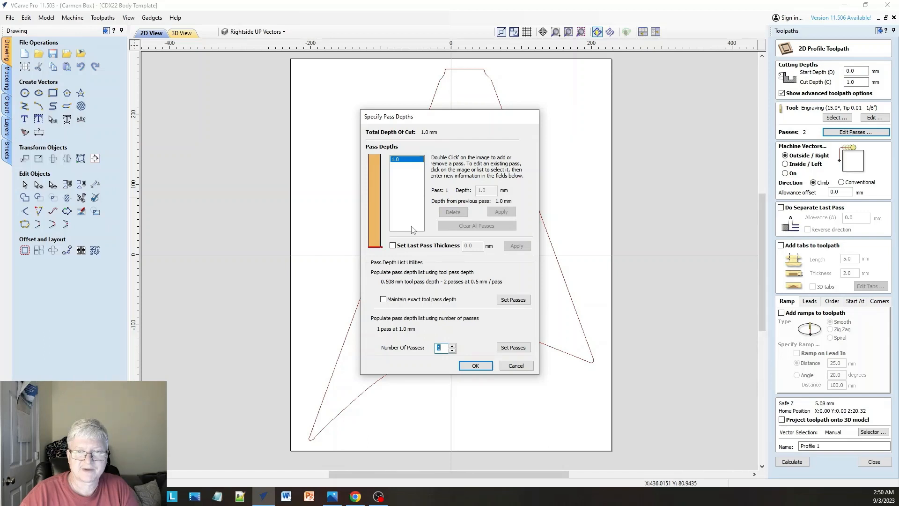
pyautogui.click(476, 365)
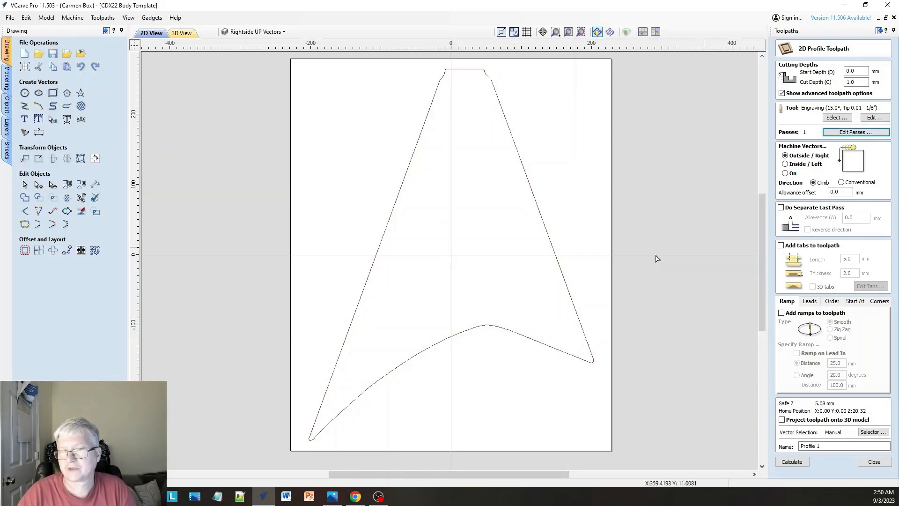
# Set the profile toolpath to machine on the body outline vector and calculate it under the name Engrave.
pyautogui.click(505, 123)
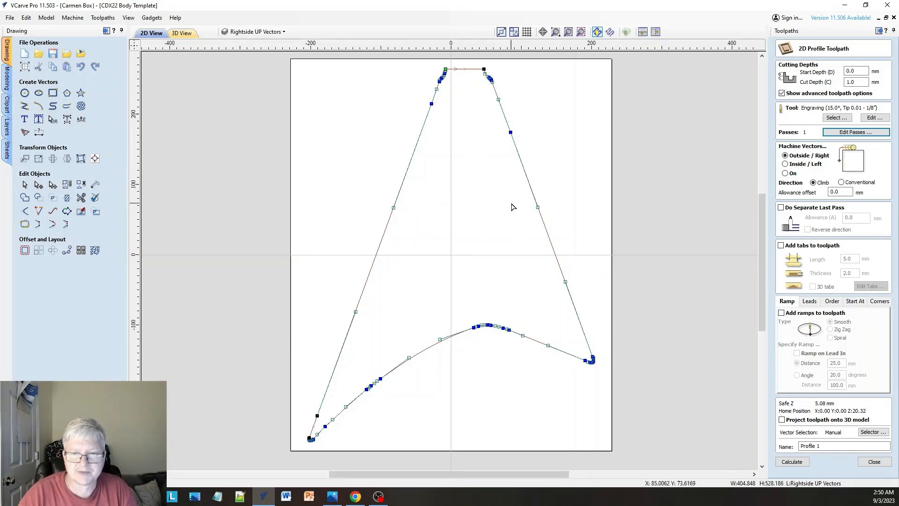
pyautogui.click(785, 174)
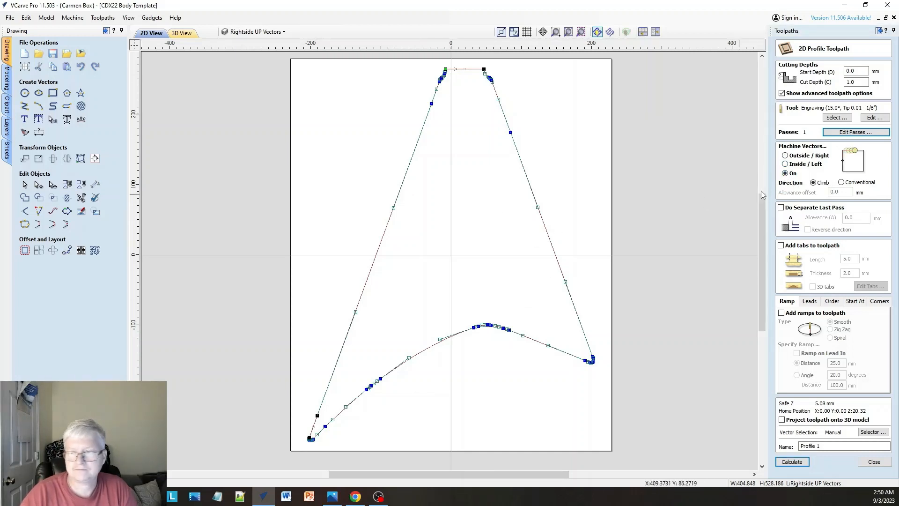
pyautogui.click(802, 447)
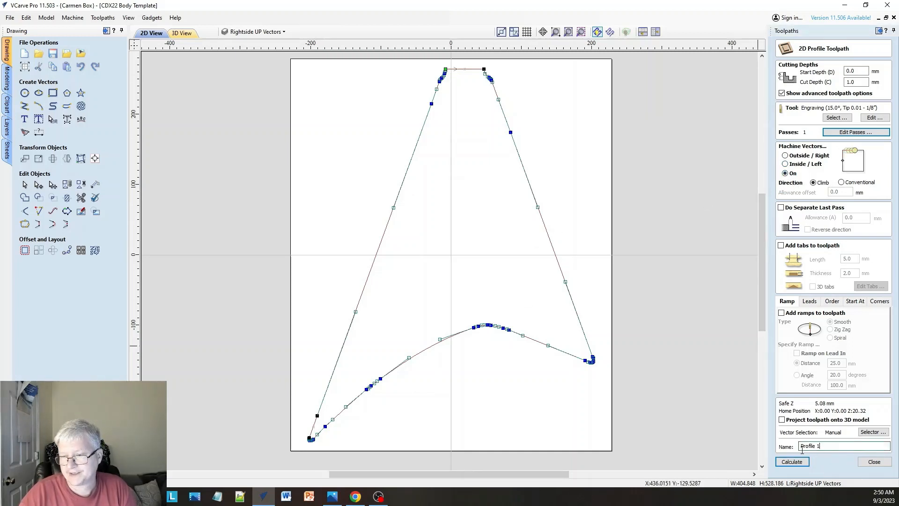
pyautogui.moveTo(802, 450); pyautogui.dragTo(744, 459)
pyautogui.write('E')
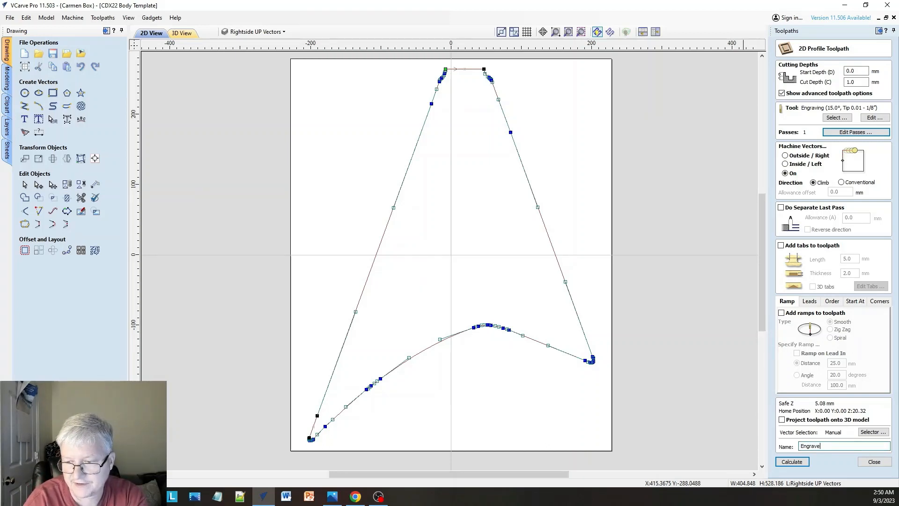
pyautogui.write('ngrave')
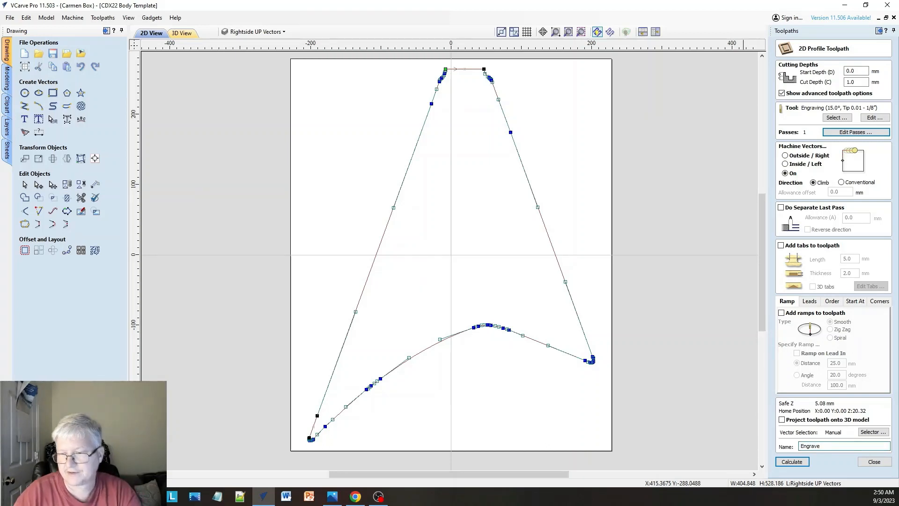
pyautogui.click(792, 462)
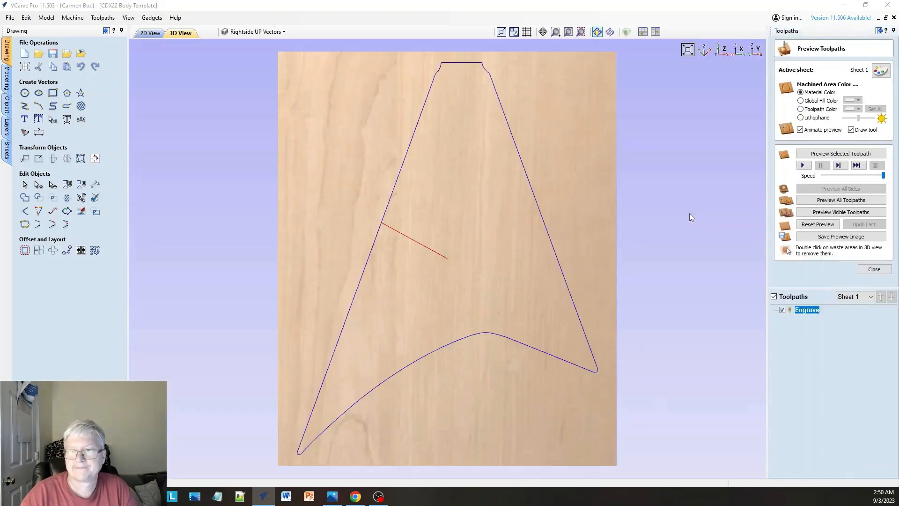
# Simulate the Engrave toolpath on the material and turn the toolpath's display back on.
pyautogui.click(804, 165)
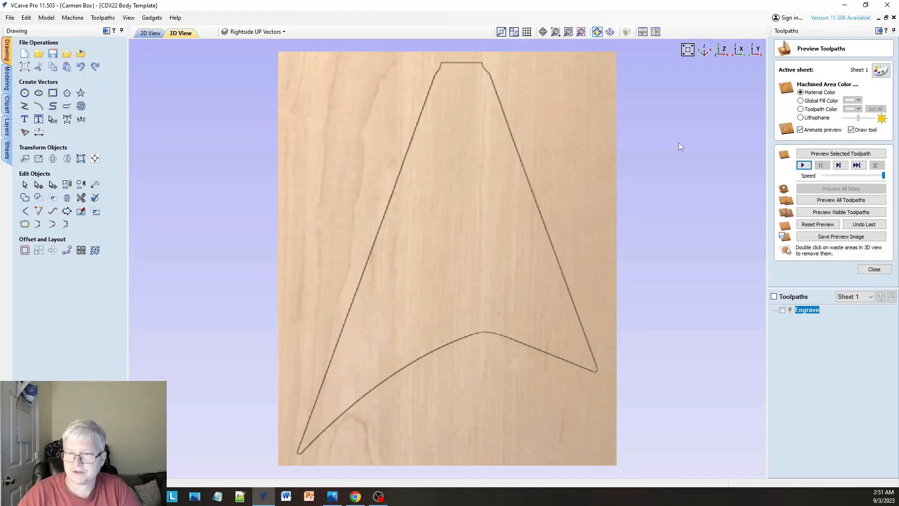
pyautogui.click(783, 311)
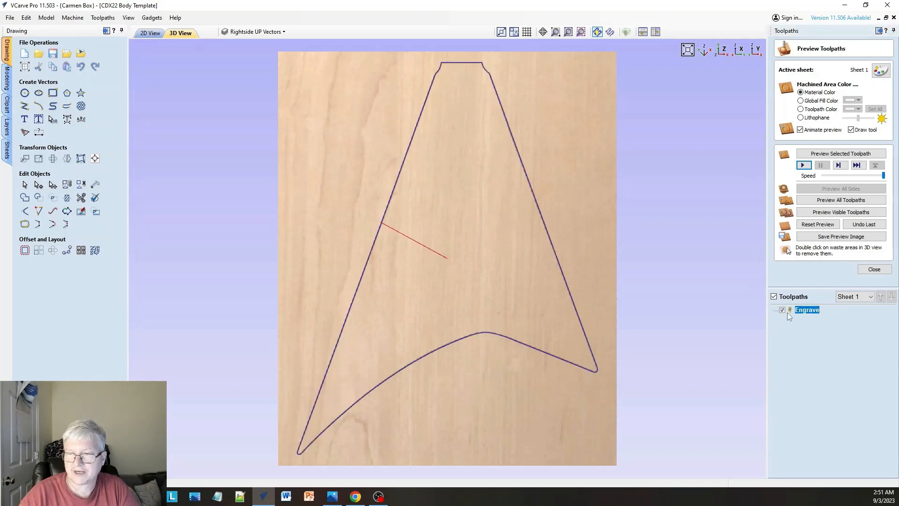
pyautogui.click(875, 270)
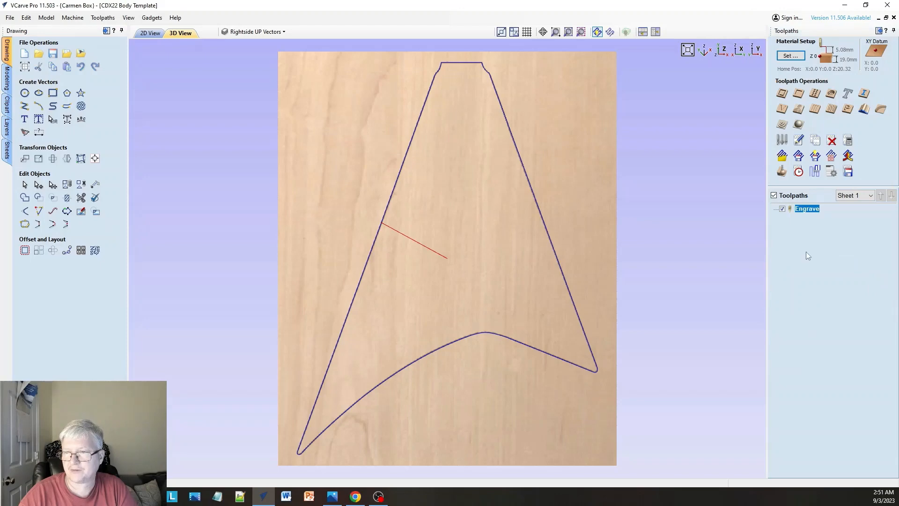
# Save the selected Engrave toolpath as Engrave-Take2.ngc with the Onefinity (mm) post processor.
pyautogui.click(848, 172)
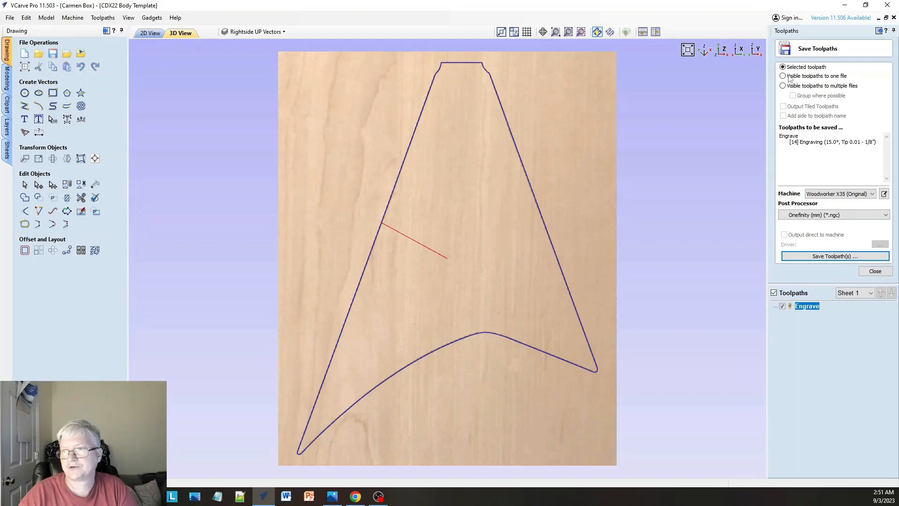
pyautogui.click(833, 256)
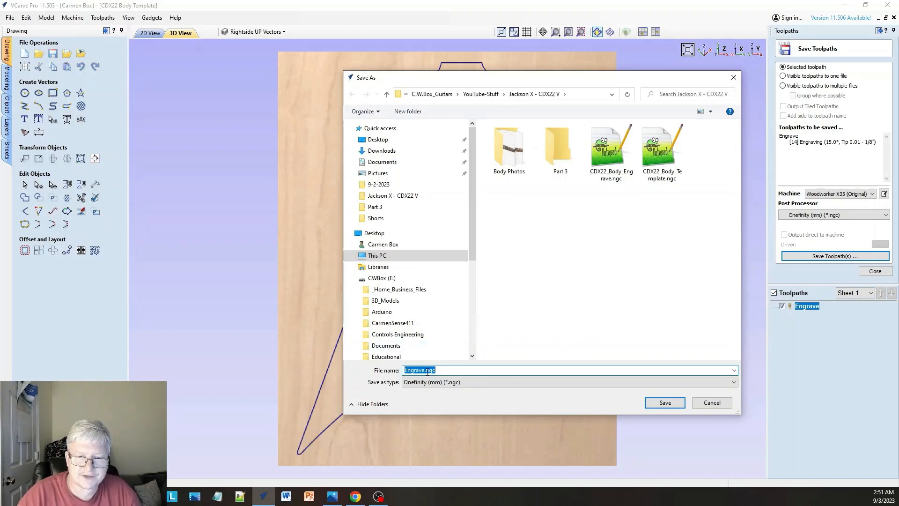
pyautogui.click(424, 370)
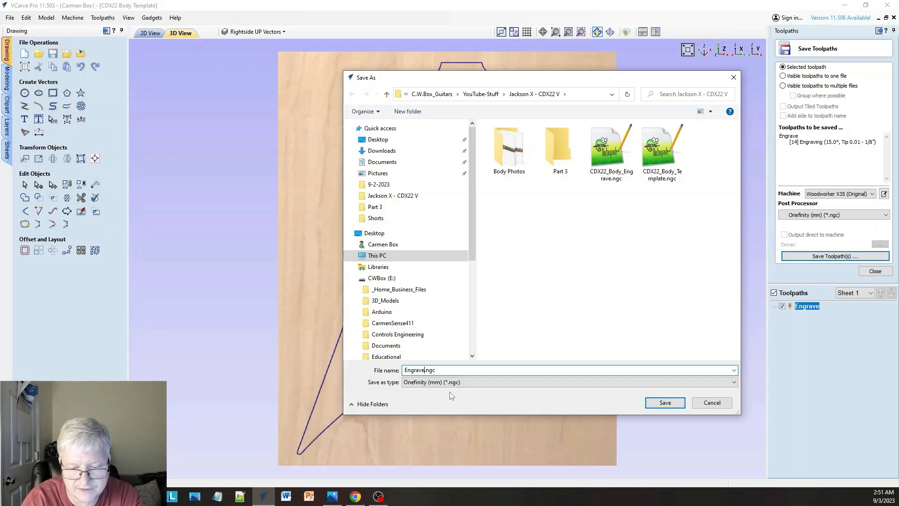
pyautogui.write('-')
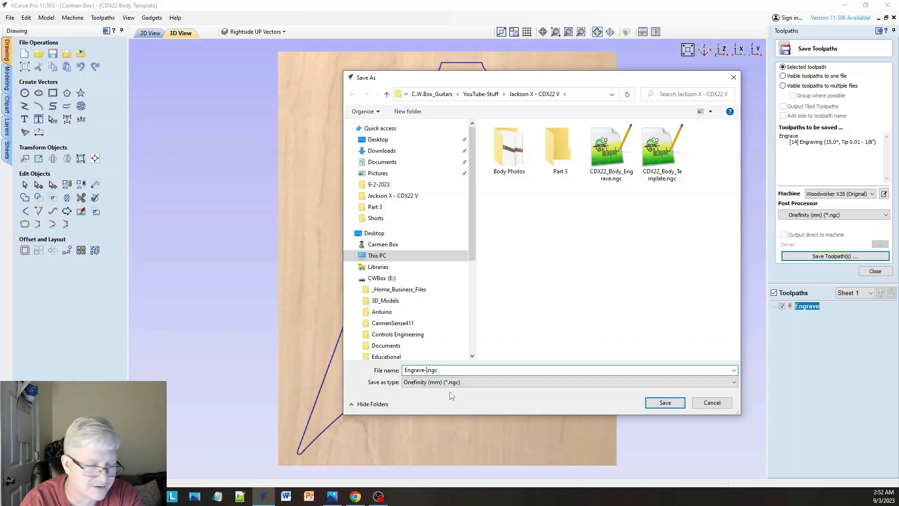
pyautogui.write('1ak')
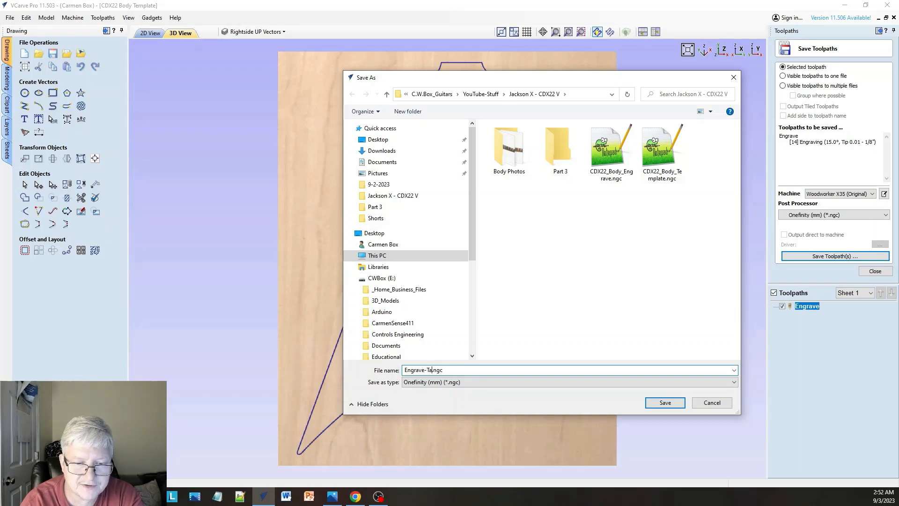
pyautogui.write('e2')
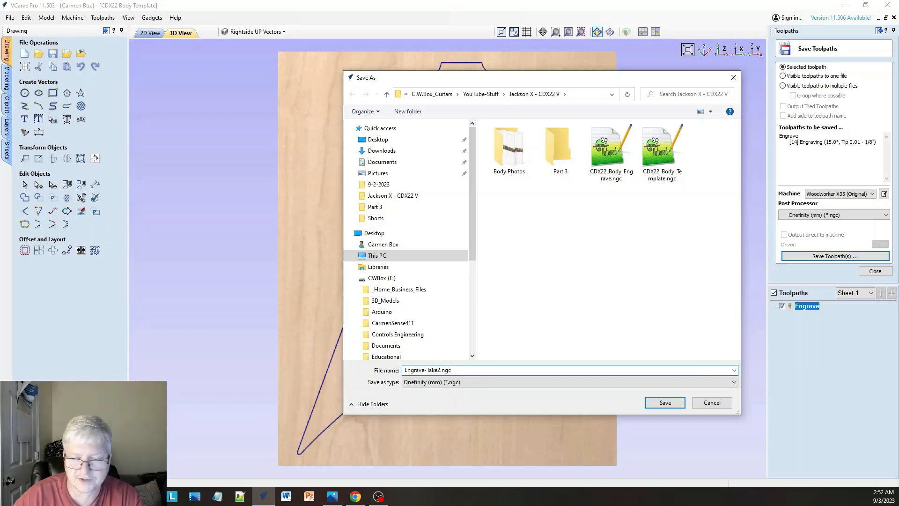
pyautogui.click(665, 403)
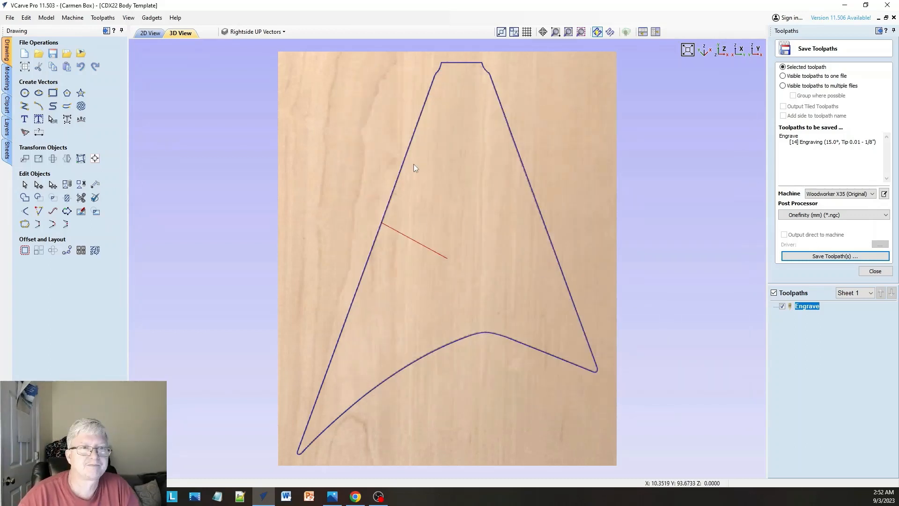
# Measure in the 2D view from the body outline's upper-left corner down along its long left edge.
pyautogui.click(160, 35)
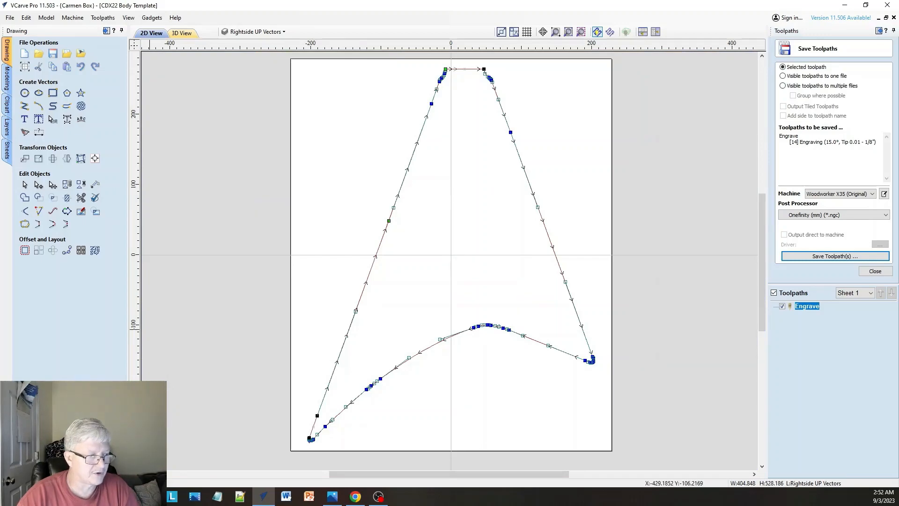
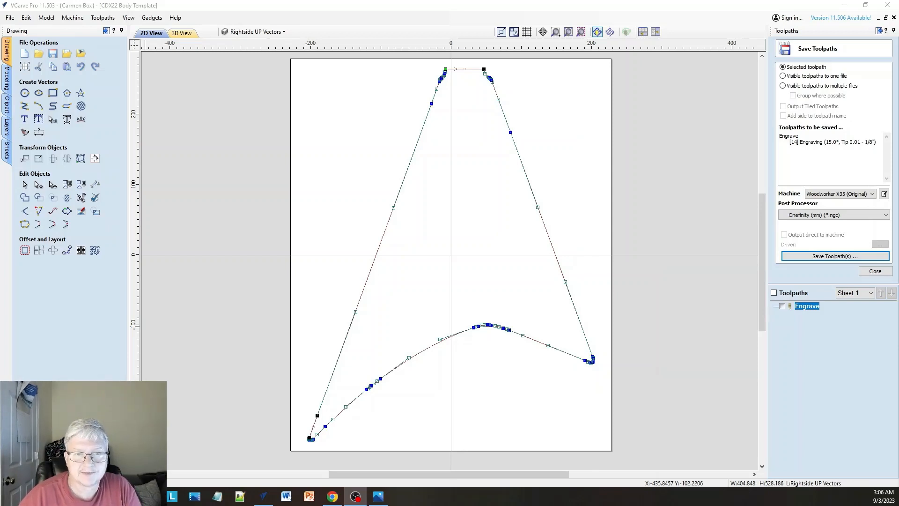
pyautogui.click(365, 169)
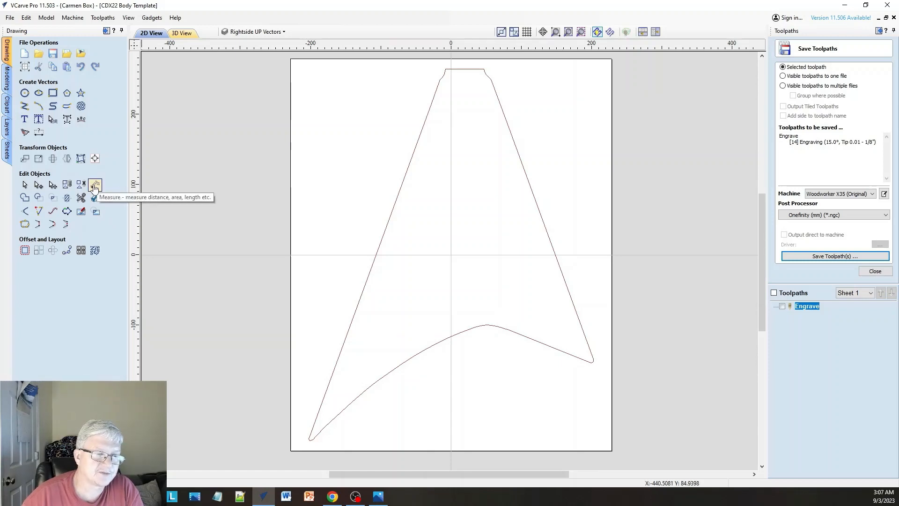
pyautogui.click(94, 186)
pyautogui.click(446, 69)
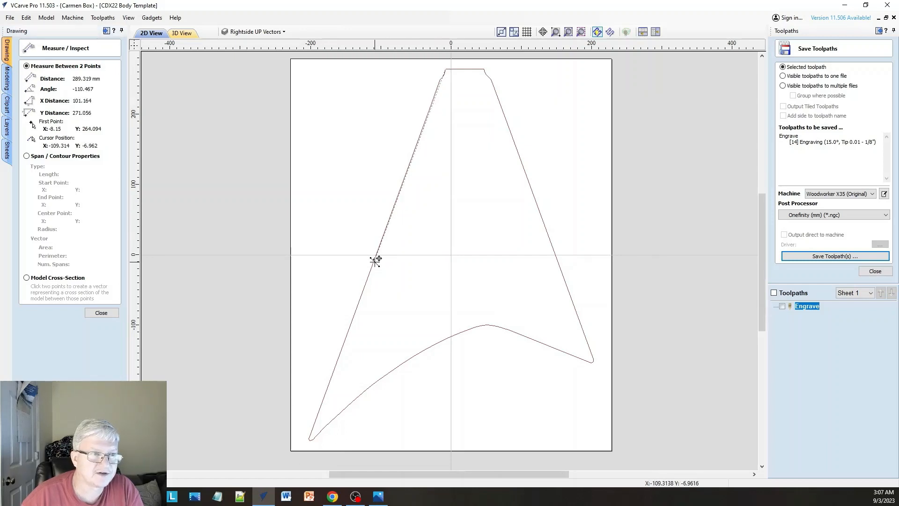
pyautogui.click(357, 307)
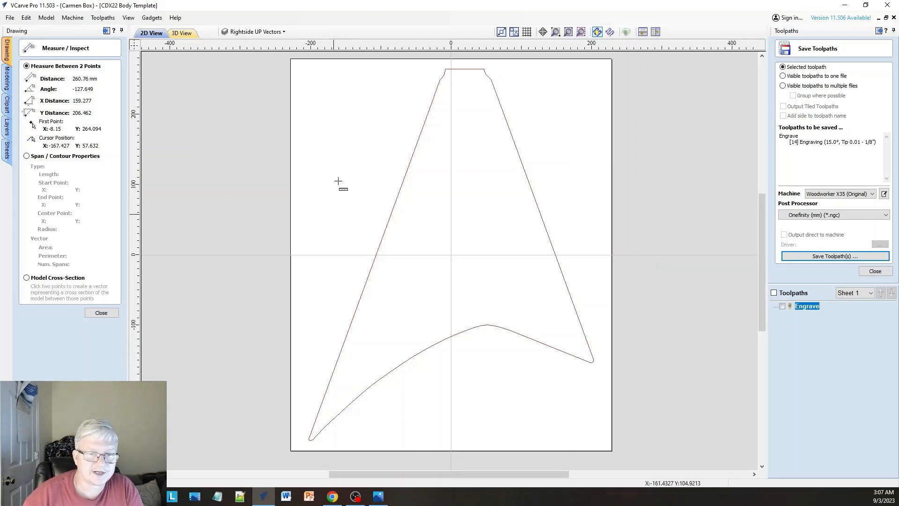
pyautogui.press('Escape')
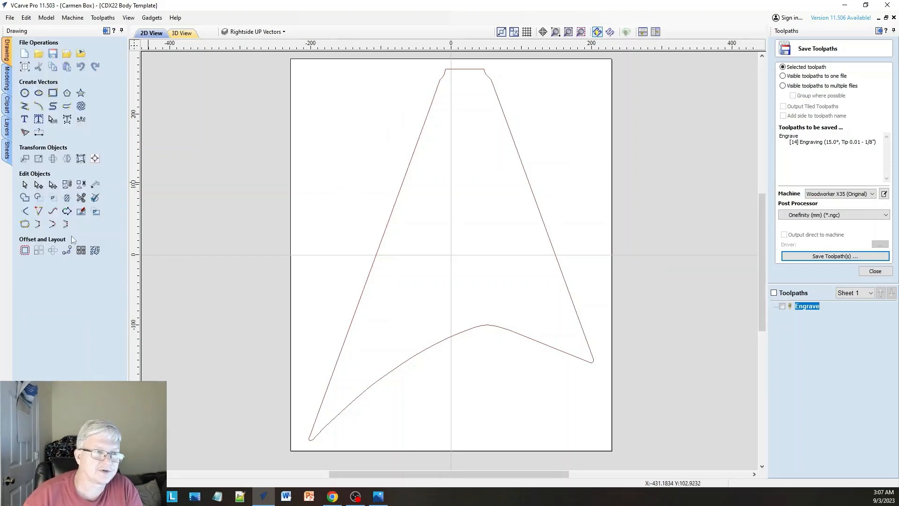
# Draw a circle of 1 mm radius centred at X -157.687, Y -139.102 on the outline's left edge.
pyautogui.click(26, 93)
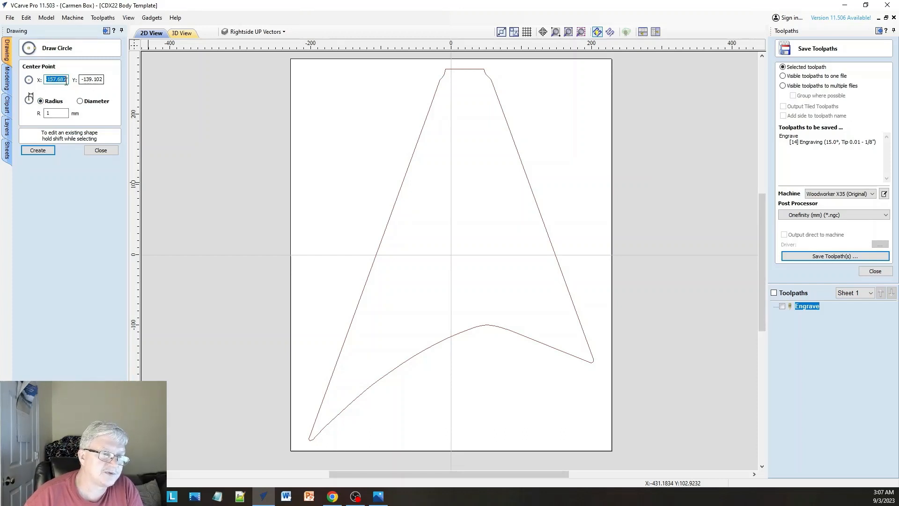
pyautogui.click(37, 152)
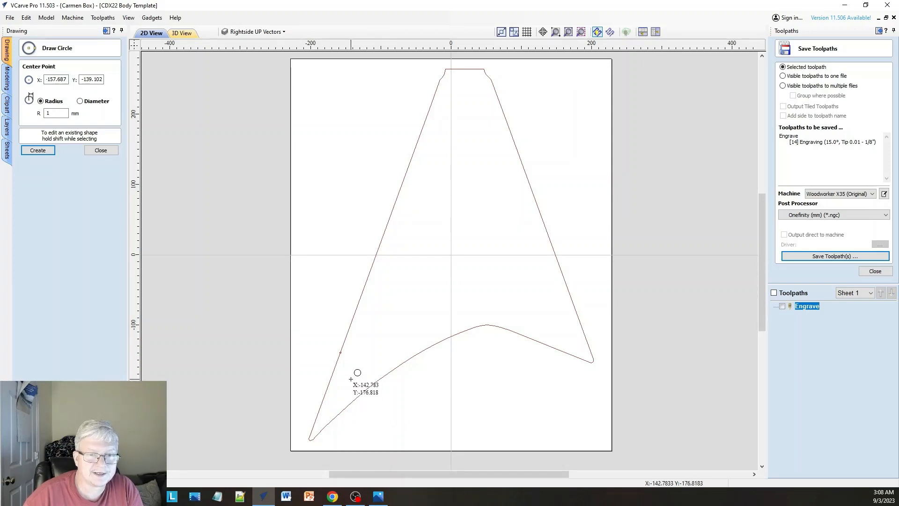
pyautogui.scroll(3, 347, 370)
pyautogui.scroll(3, 338, 353)
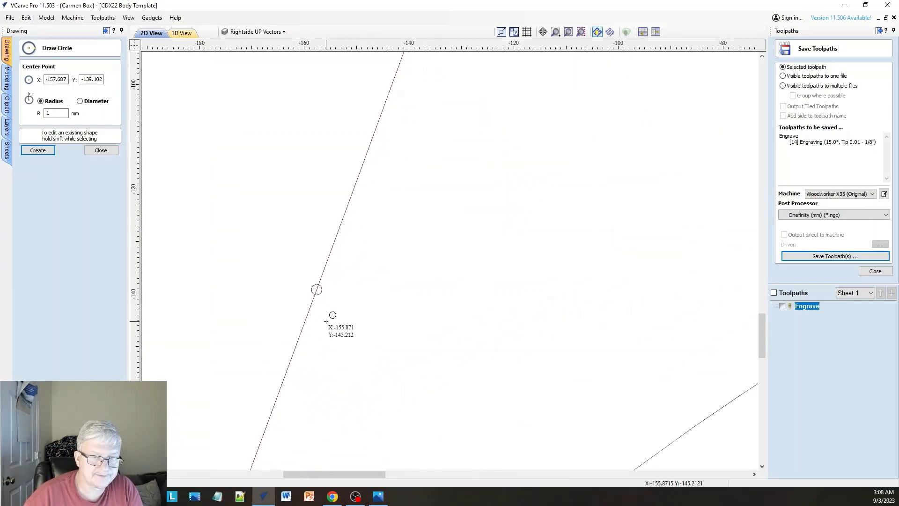
pyautogui.click(97, 151)
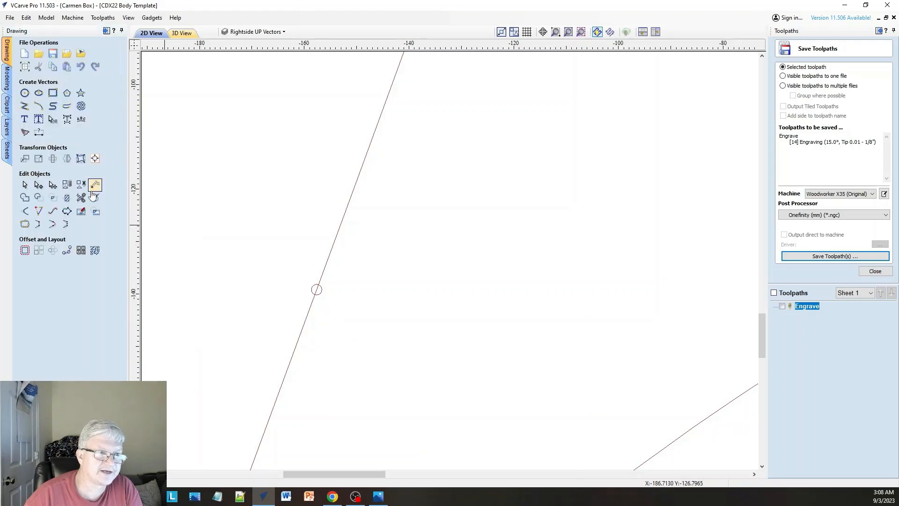
# Convert the body outline's long left span, which passes through the small circle, to a straight line in node editing.
pyautogui.click(327, 261)
pyautogui.scroll(2, 320, 301)
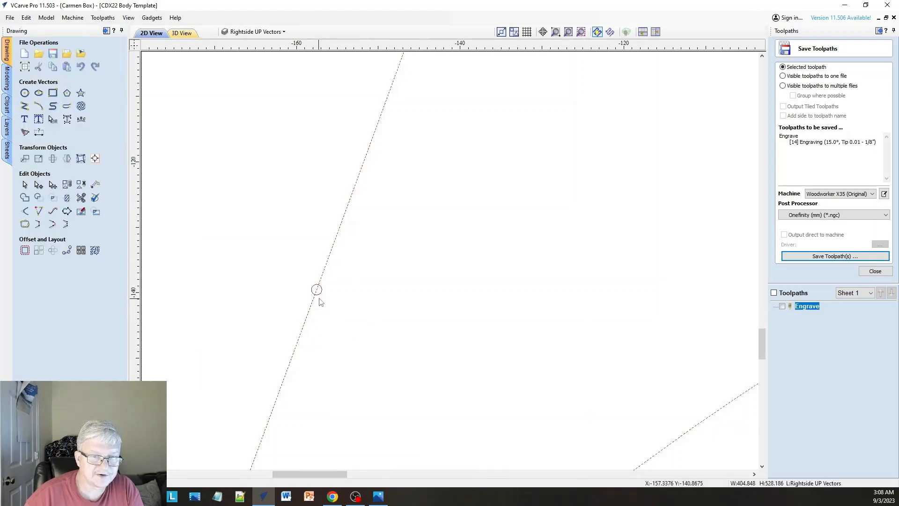
pyautogui.scroll(5, 321, 302)
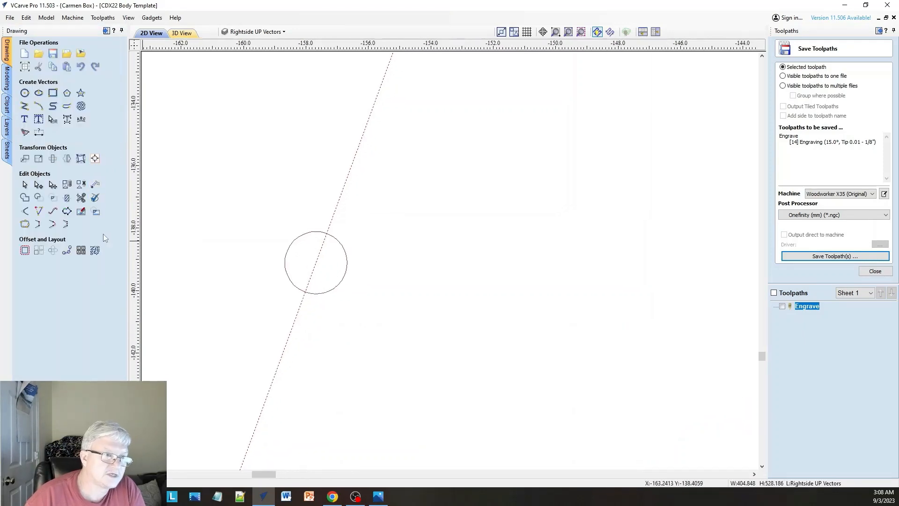
pyautogui.click(39, 185)
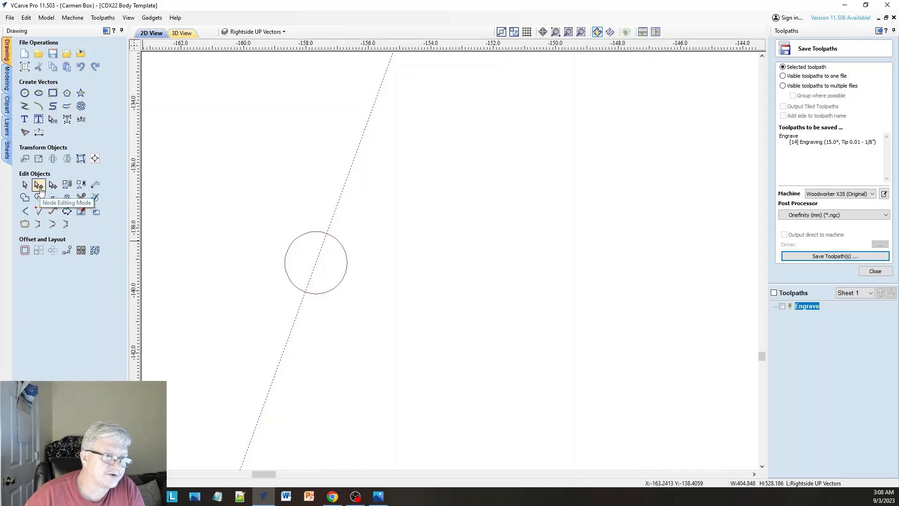
pyautogui.click(37, 187)
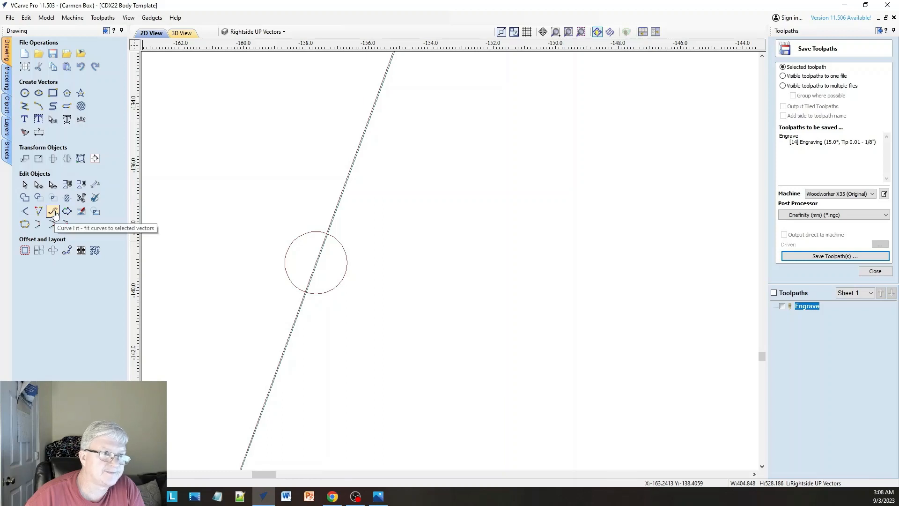
pyautogui.scroll(3, 313, 296)
pyautogui.scroll(2, 312, 299)
pyautogui.rightClick(305, 227)
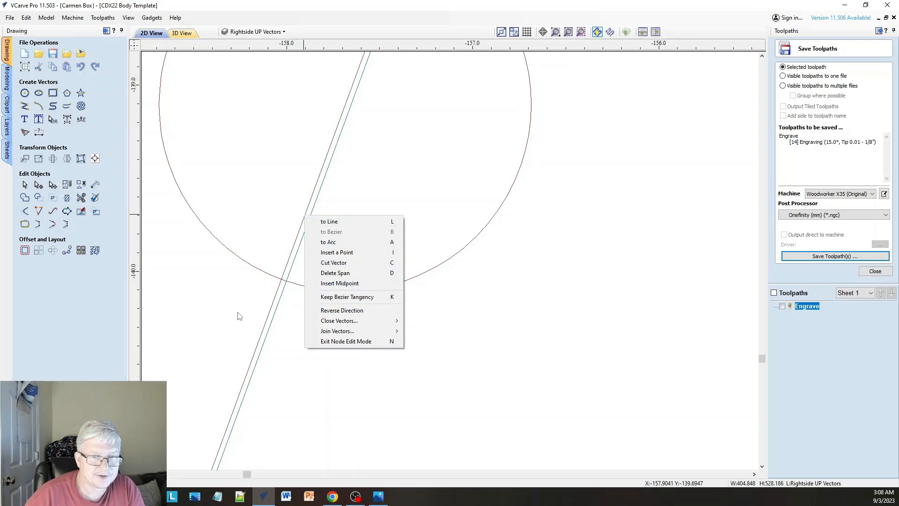
pyautogui.click(336, 252)
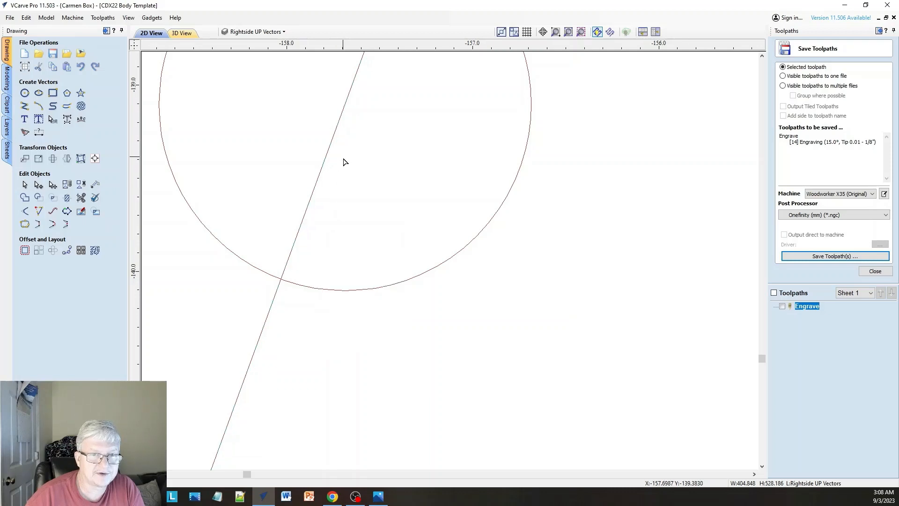
pyautogui.scroll(-5, 342, 215)
pyautogui.scroll(4, 349, 210)
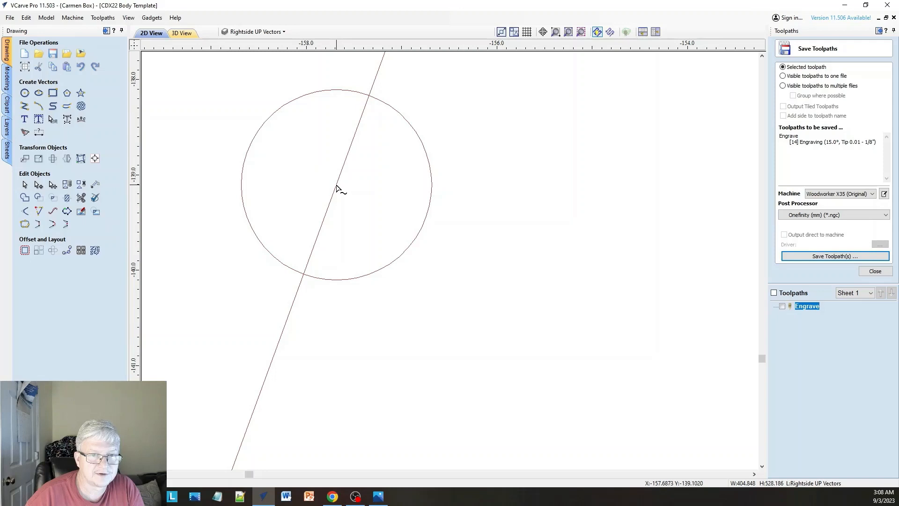
pyautogui.scroll(-8, 325, 269)
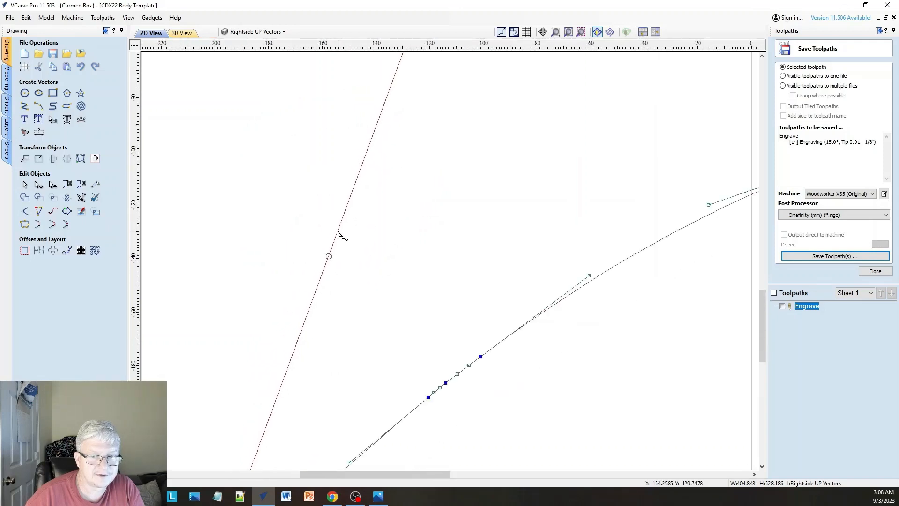
pyautogui.scroll(-4, 339, 234)
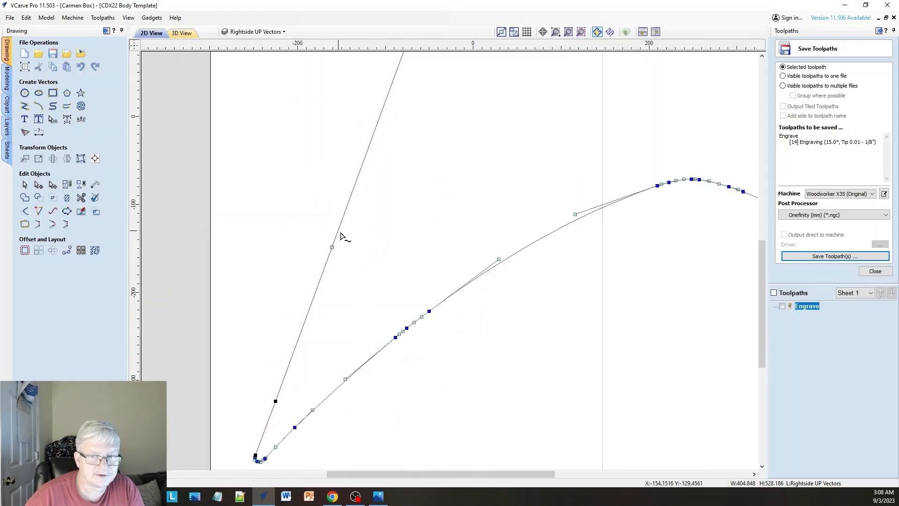
# Insert a point on the outline's long left edge inside the small circle and move it outward to the circle's upper-left rim, about X -158.6, Y -138.7.
pyautogui.scroll(1, 337, 255)
pyautogui.scroll(10, 328, 248)
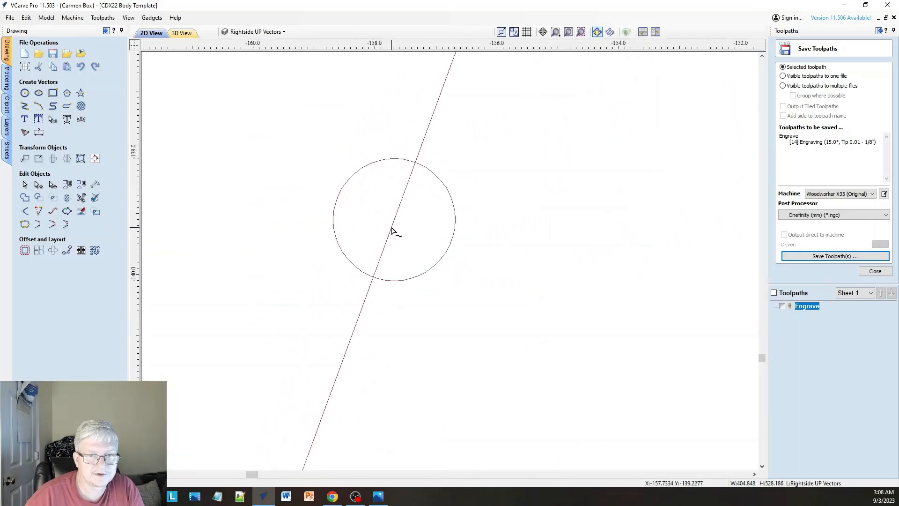
pyautogui.rightClick(393, 229)
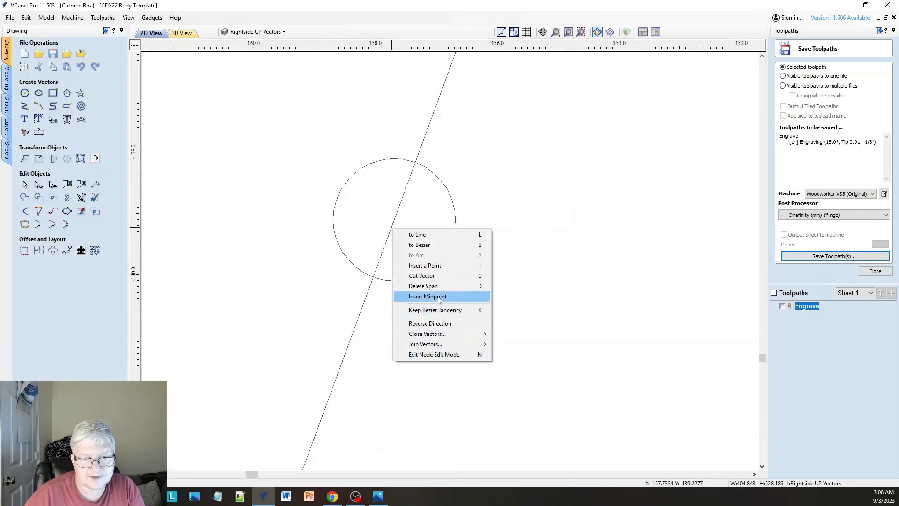
pyautogui.click(429, 266)
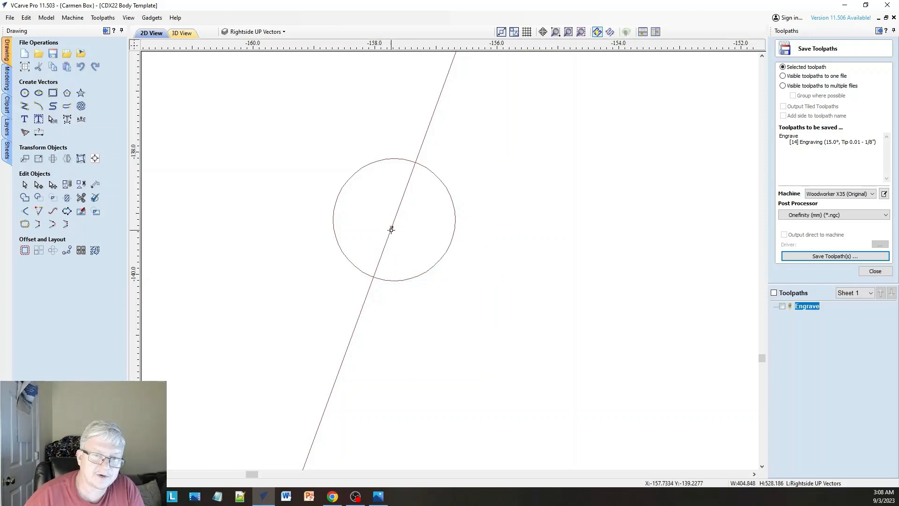
pyautogui.moveTo(387, 223); pyautogui.dragTo(337, 198)
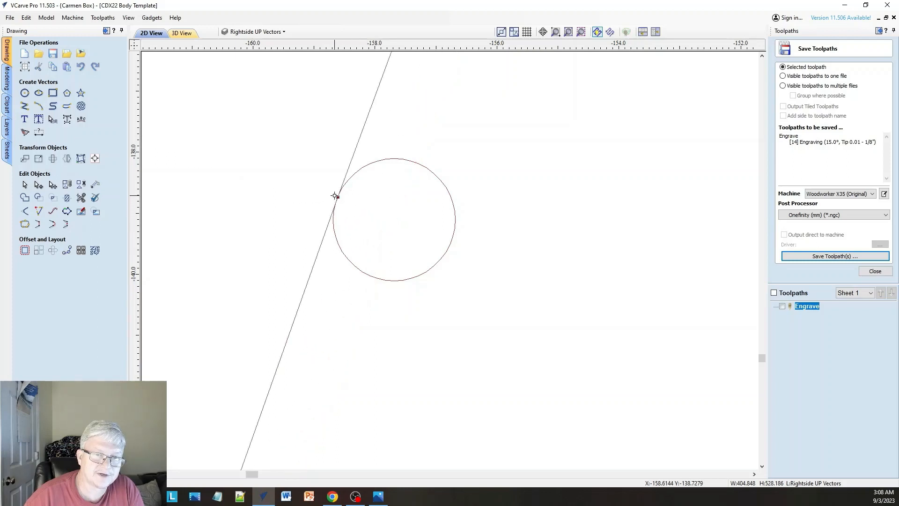
# Deselect the body outline and delete the small reference circle beside its long left edge.
pyautogui.scroll(-10, 334, 227)
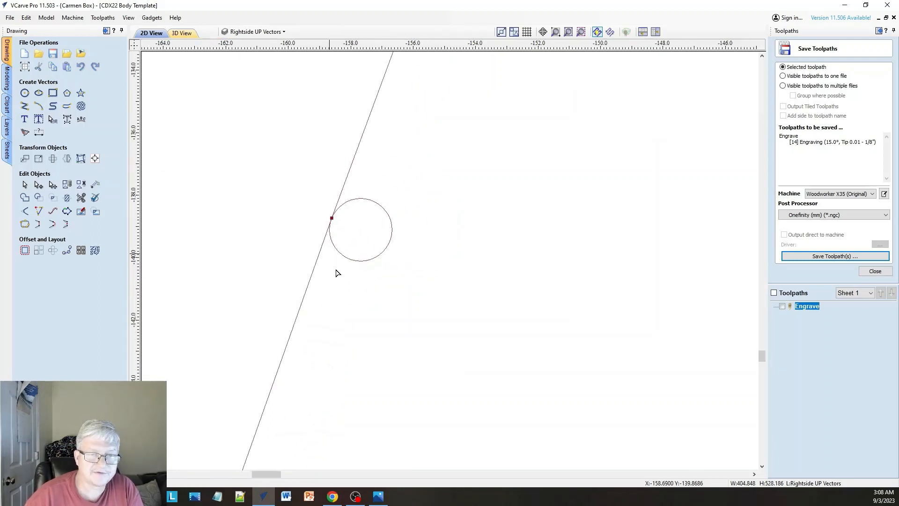
pyautogui.scroll(-3, 335, 273)
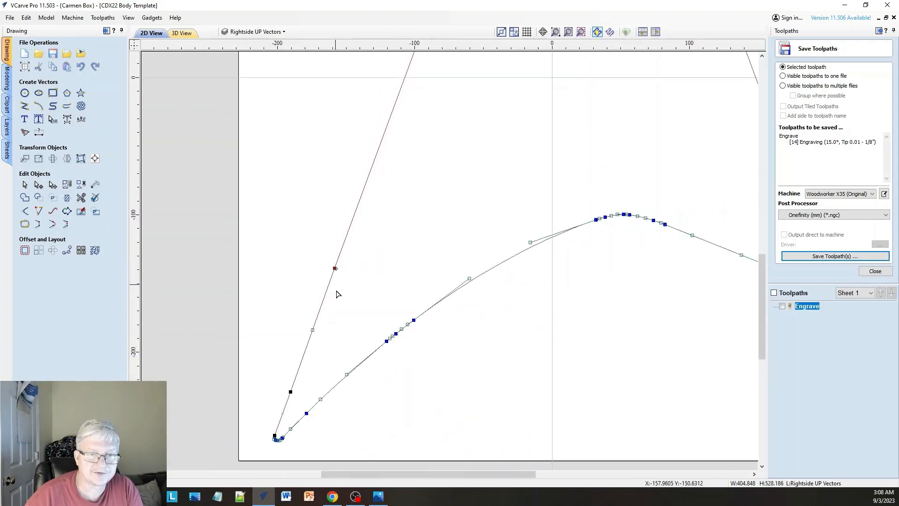
pyautogui.scroll(-2, 337, 293)
pyautogui.scroll(2, 336, 294)
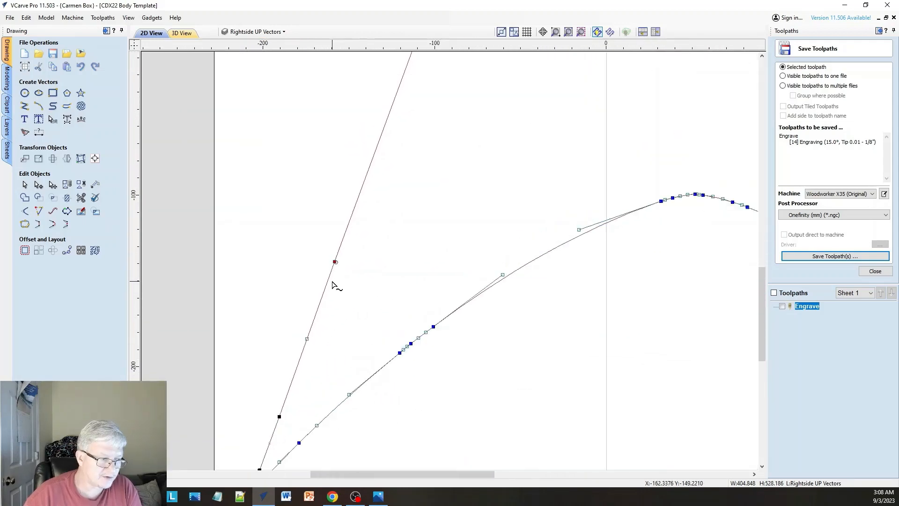
pyautogui.scroll(-4, 342, 281)
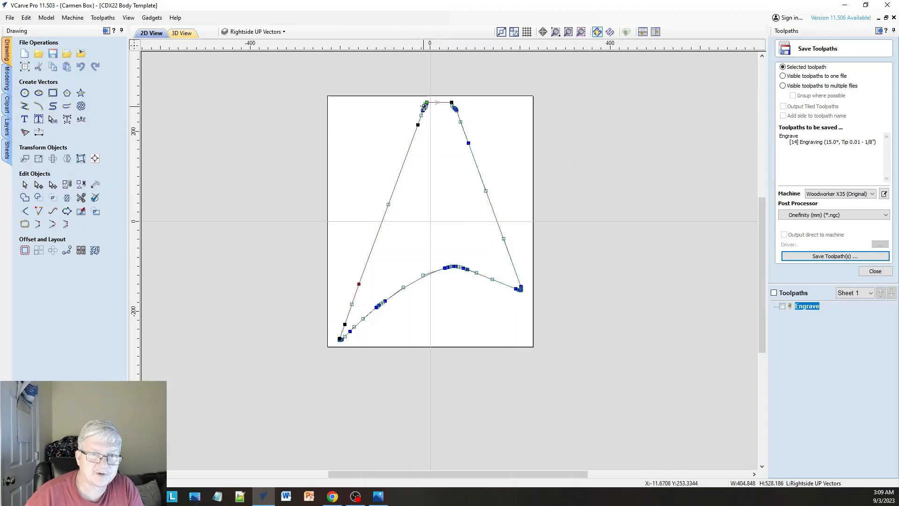
pyautogui.scroll(4, 424, 107)
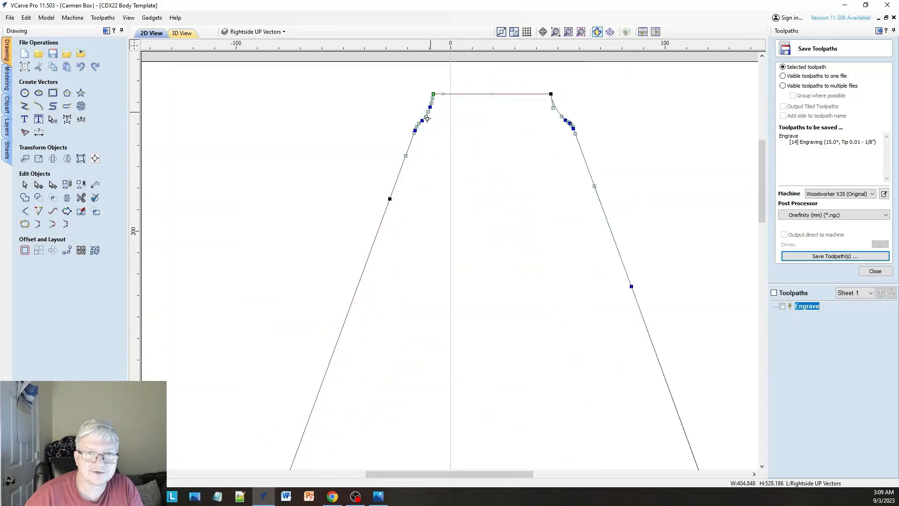
pyautogui.scroll(-4, 386, 206)
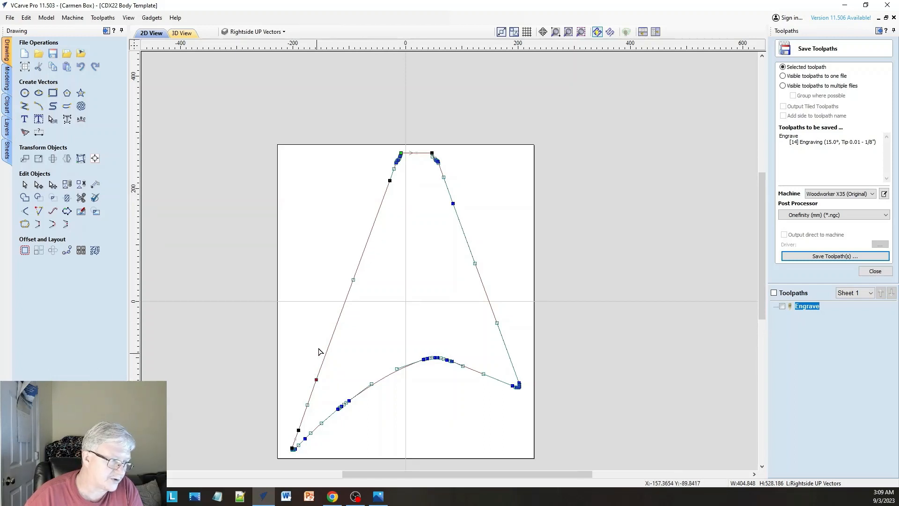
pyautogui.click(383, 328)
pyautogui.scroll(5, 311, 394)
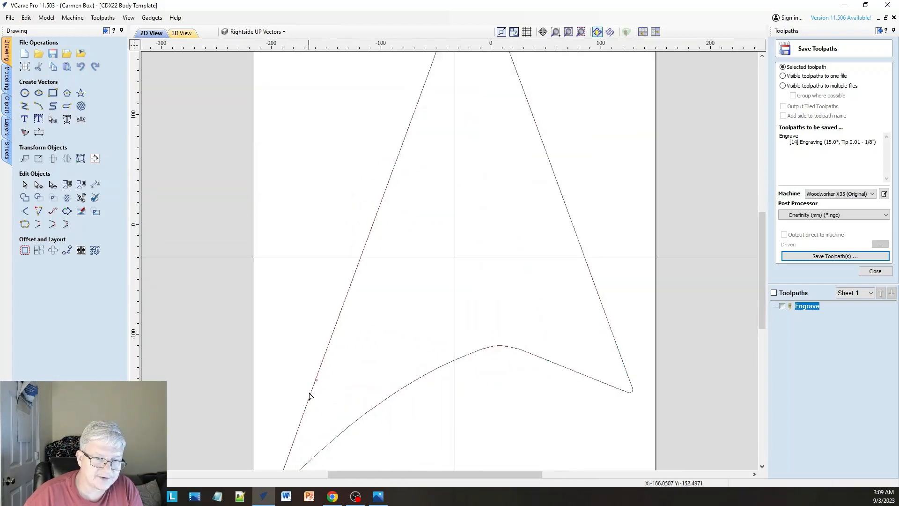
pyautogui.scroll(3, 331, 378)
pyautogui.click(338, 332)
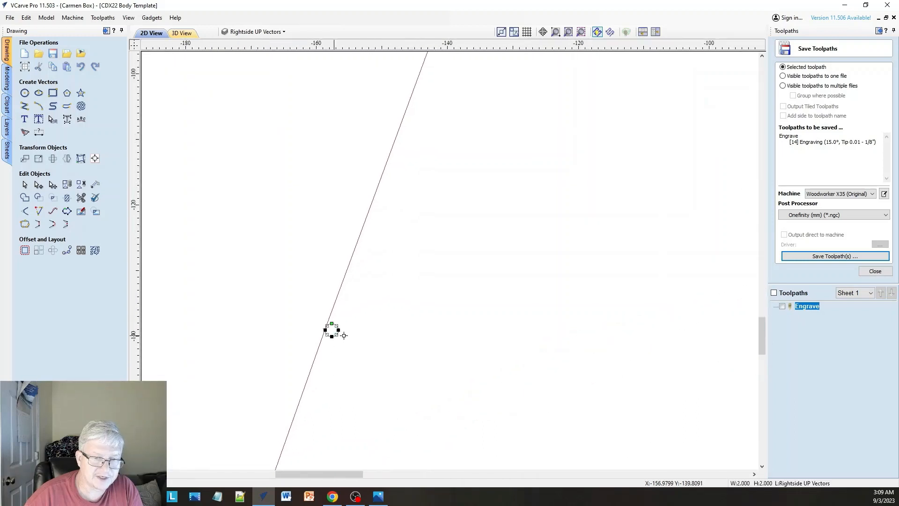
pyautogui.press('Delete')
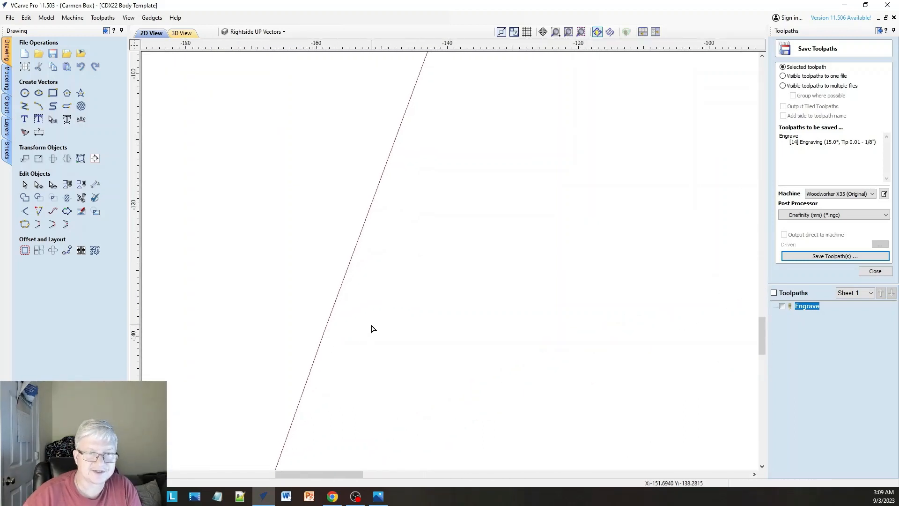
# Select the body outline and offset it outwards by 0.5 mm, keeping the original.
pyautogui.scroll(-3, 345, 319)
pyautogui.scroll(-4, 338, 315)
pyautogui.scroll(2, 352, 196)
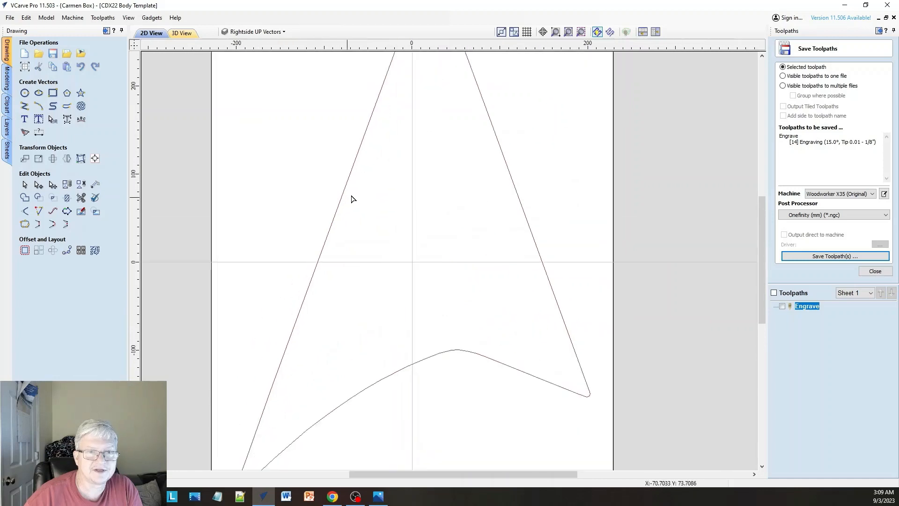
pyautogui.click(350, 181)
pyautogui.scroll(-3, 409, 328)
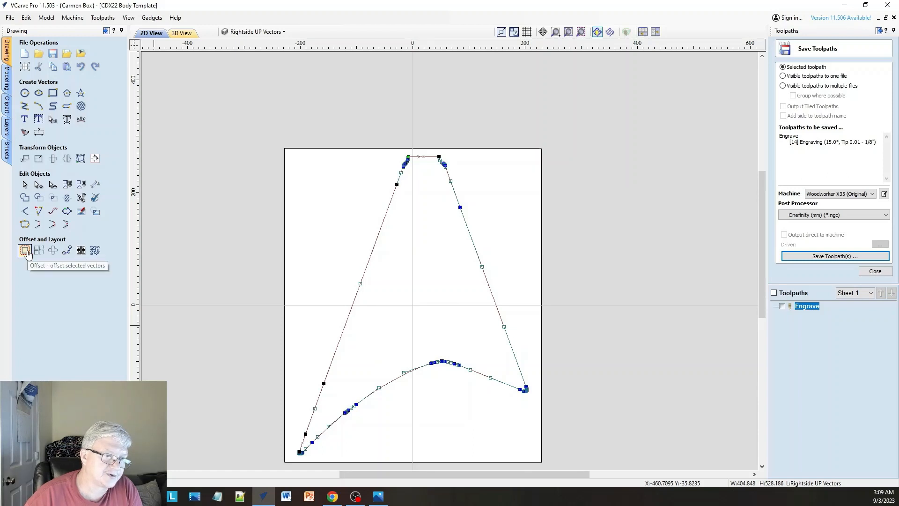
pyautogui.click(26, 252)
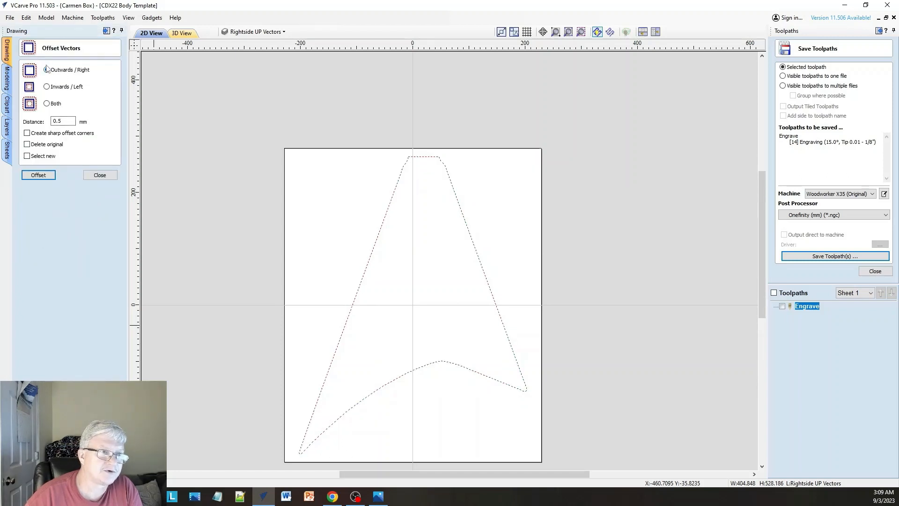
pyautogui.click(43, 176)
# Select the outer offset outline and inspect its spacing from the original around the body's lower-left tip and top end.
pyautogui.scroll(10, 459, 239)
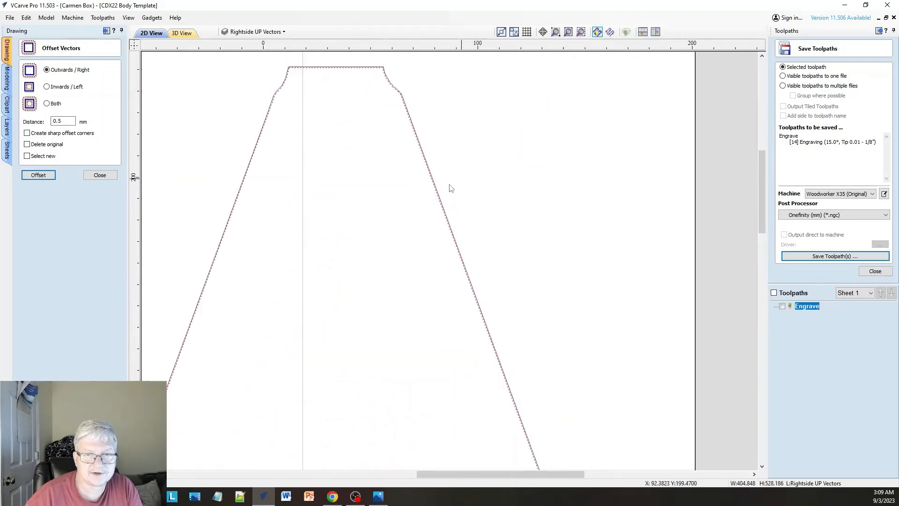
pyautogui.click(410, 225)
pyautogui.scroll(-2, 441, 214)
pyautogui.scroll(-5, 443, 212)
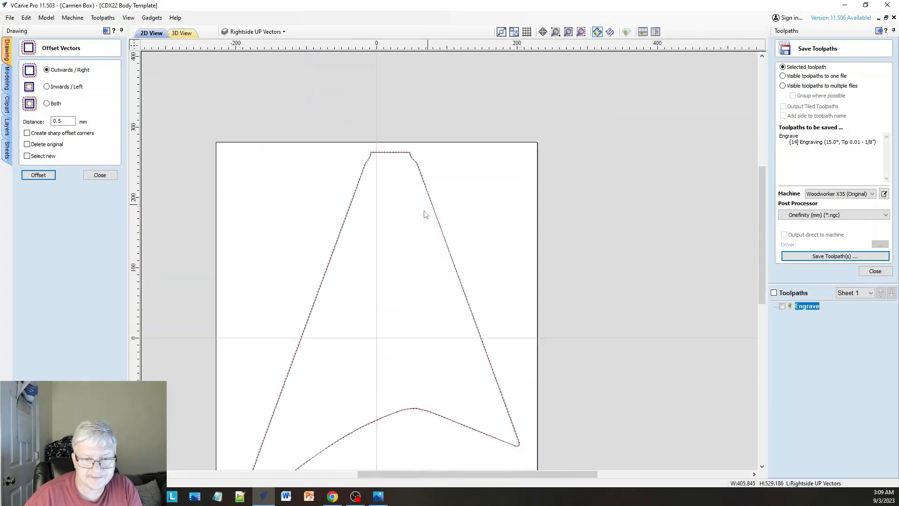
pyautogui.scroll(6, 340, 406)
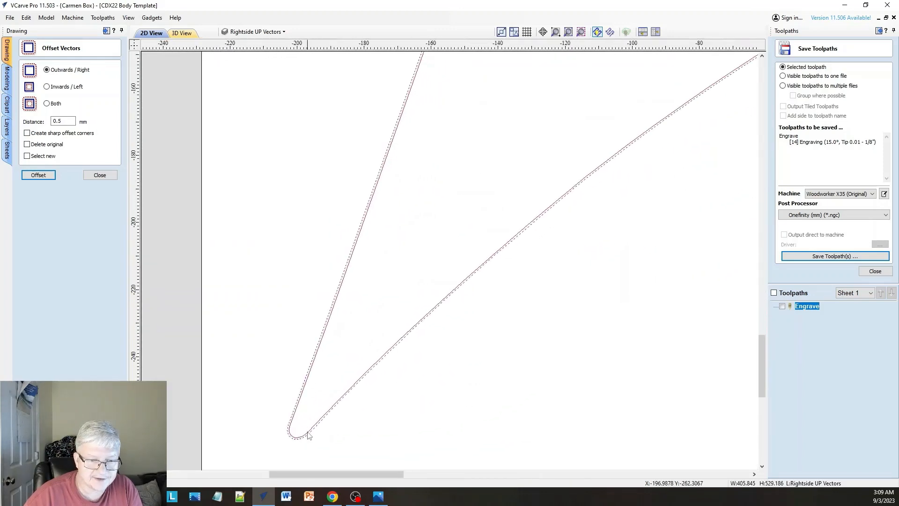
pyautogui.scroll(-6, 284, 427)
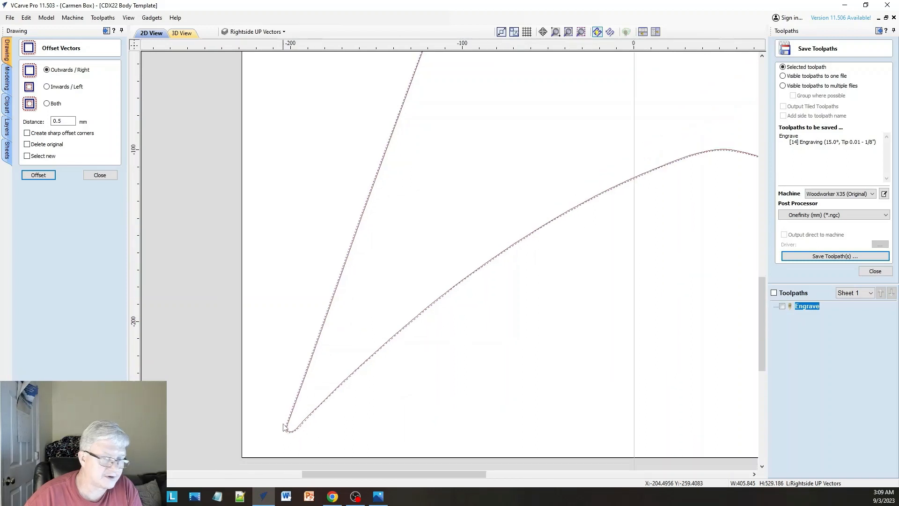
pyautogui.scroll(2, 479, 208)
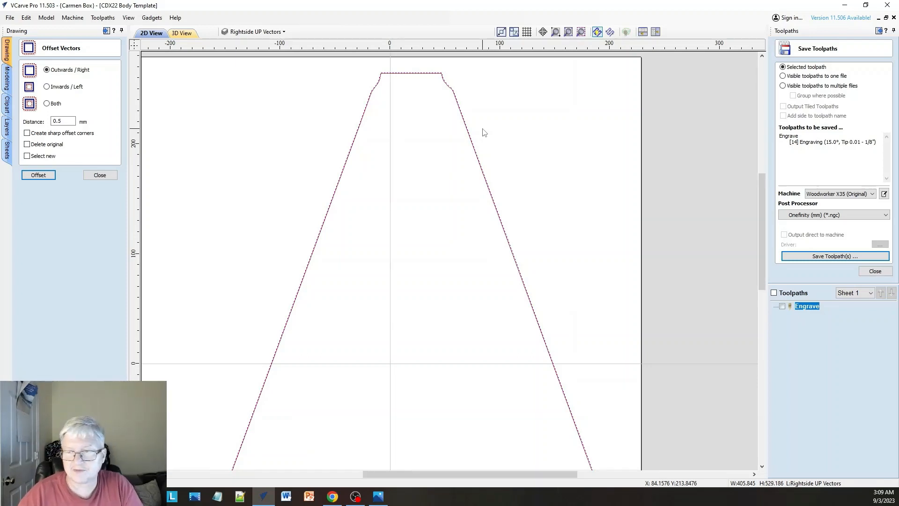
pyautogui.scroll(-2, 483, 126)
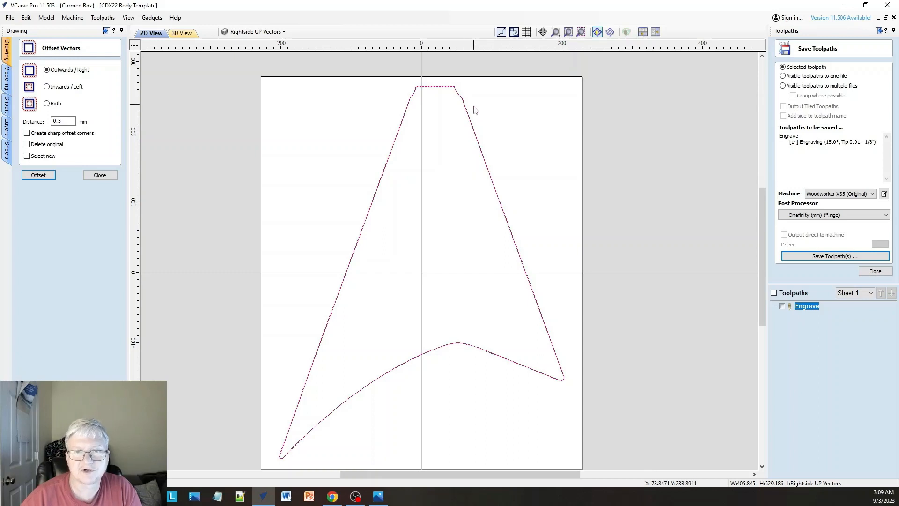
pyautogui.scroll(3, 476, 110)
pyautogui.scroll(-1, 467, 109)
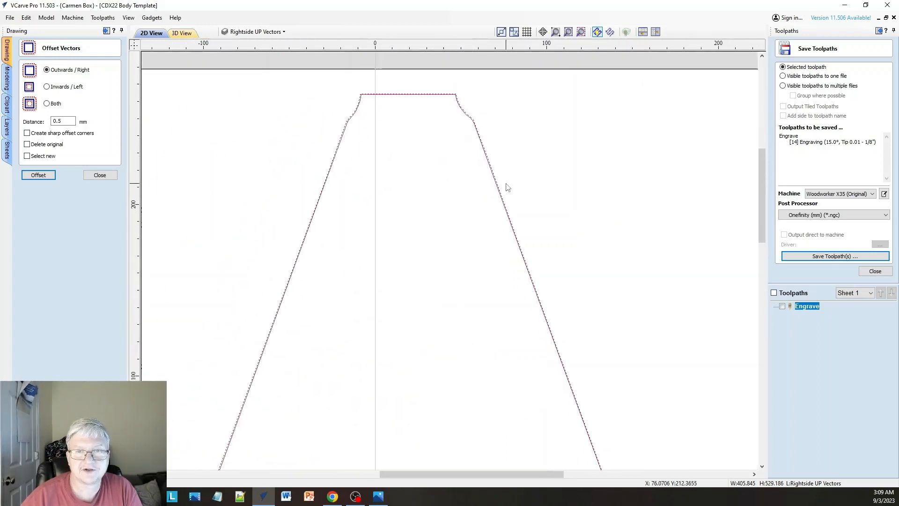
pyautogui.scroll(-1, 516, 125)
pyautogui.scroll(-3, 476, 92)
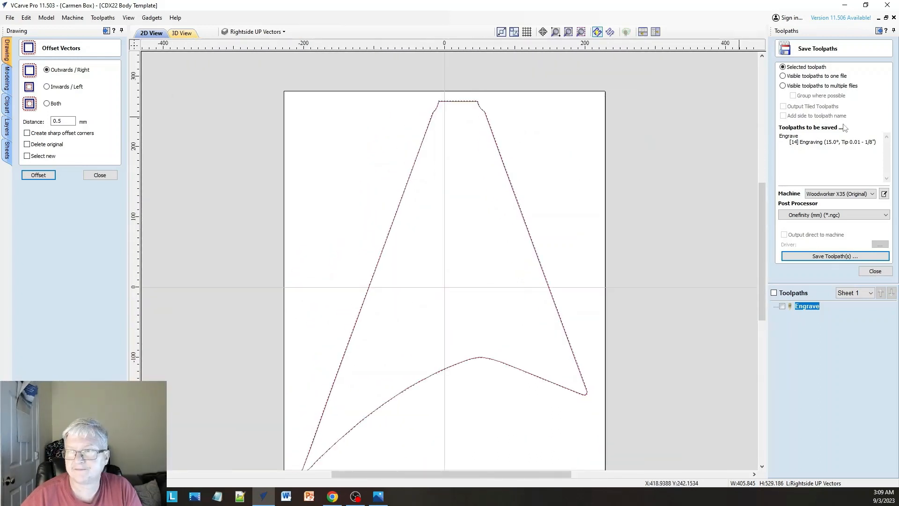
# Start a 2D profile toolpath on the selected offset outline with a cut depth of 18.9 mm.
pyautogui.click(875, 271)
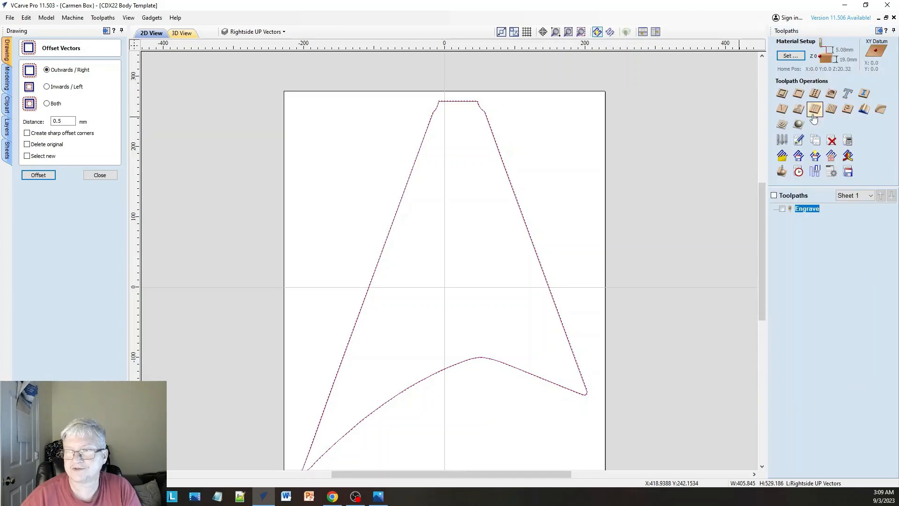
pyautogui.click(782, 95)
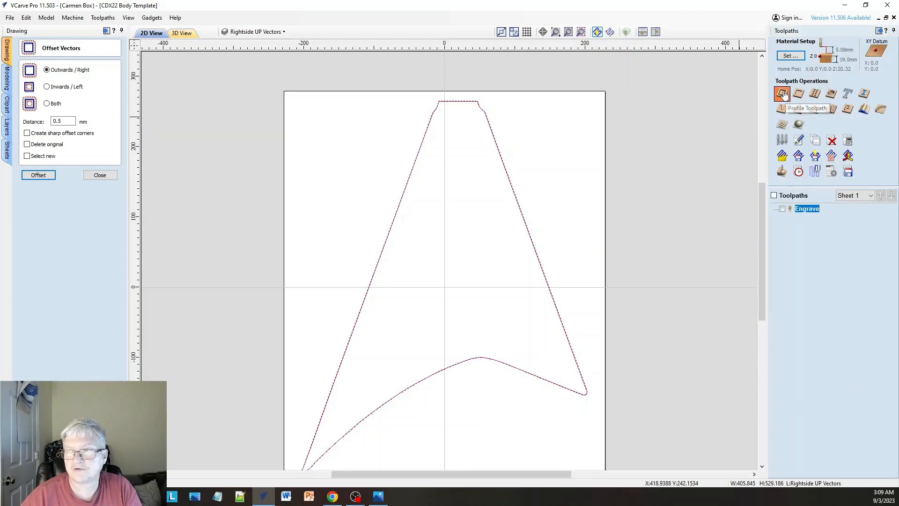
pyautogui.click(783, 94)
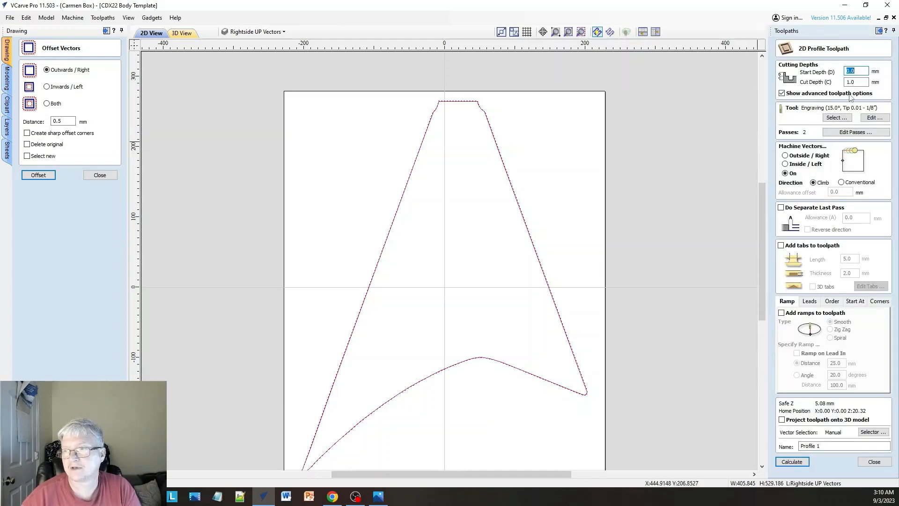
pyautogui.press('Tab')
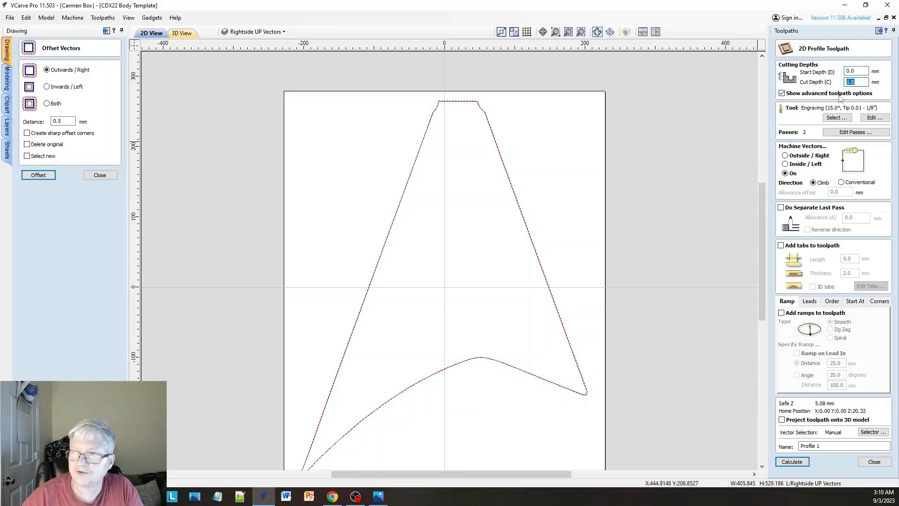
pyautogui.write('18')
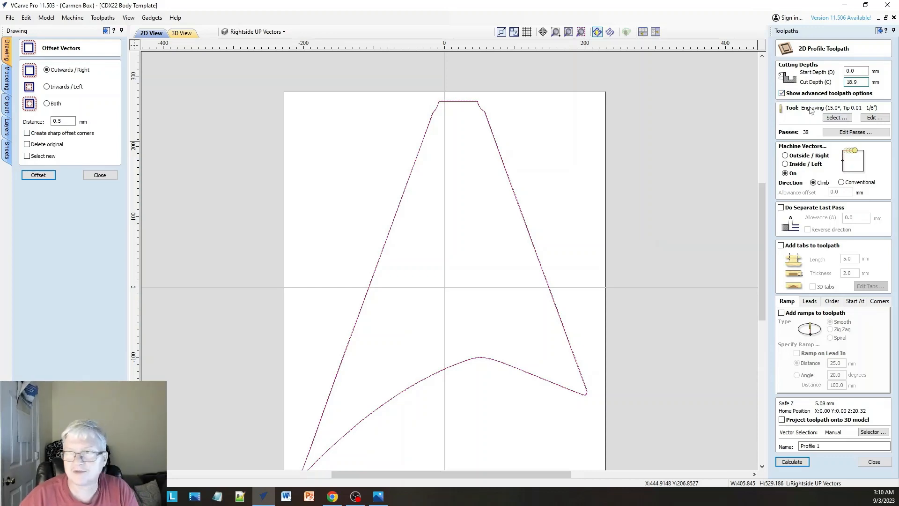
# Choose the imperial End Mill (1/4") 2-Flute as the profile toolpath's cutting tool.
pyautogui.click(837, 118)
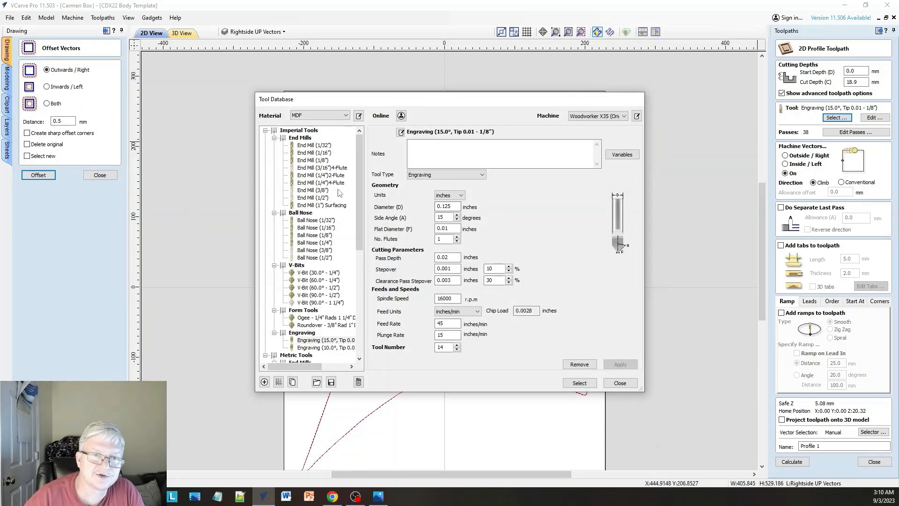
pyautogui.click(323, 175)
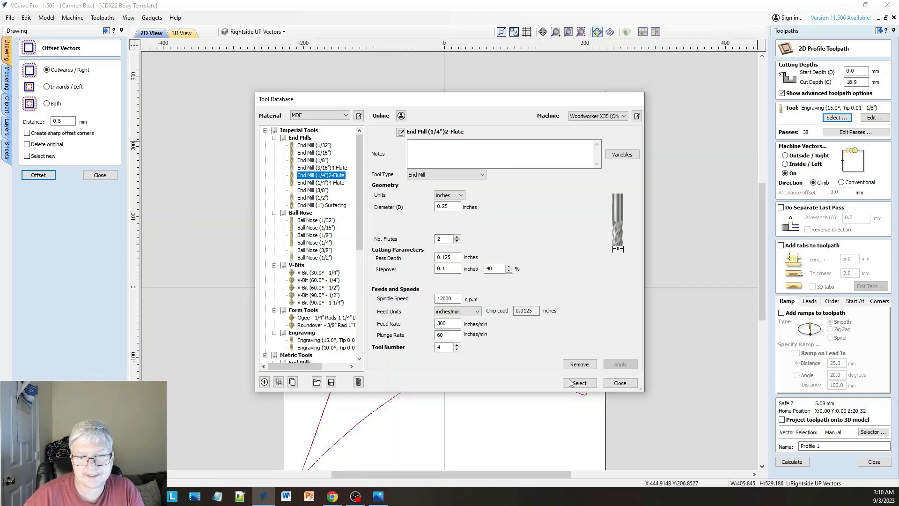
pyautogui.click(584, 382)
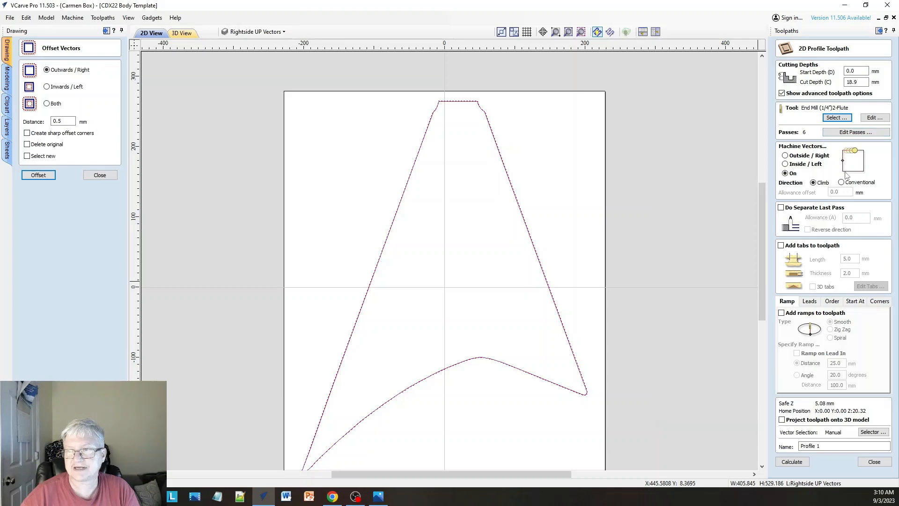
# Set the profile to cut outside the outline and automatically add two tabs that avoid corners and curved regions.
pyautogui.click(786, 156)
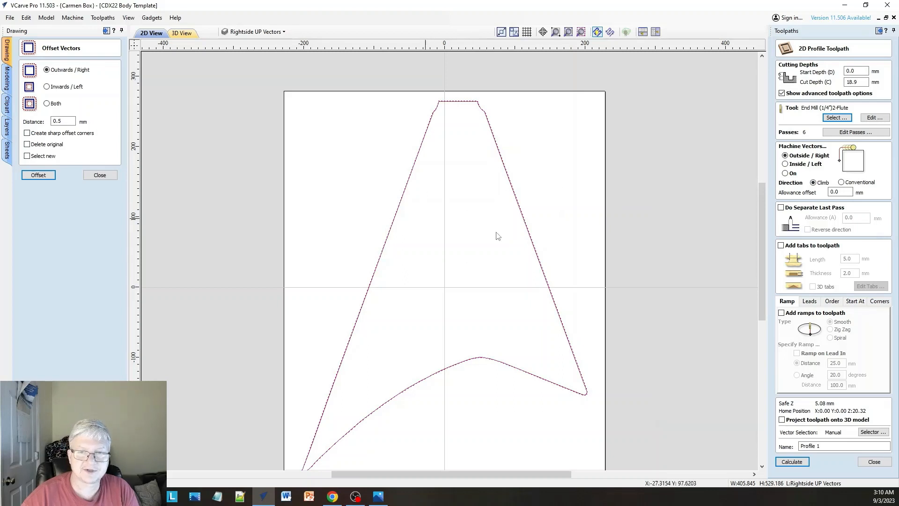
pyautogui.click(781, 246)
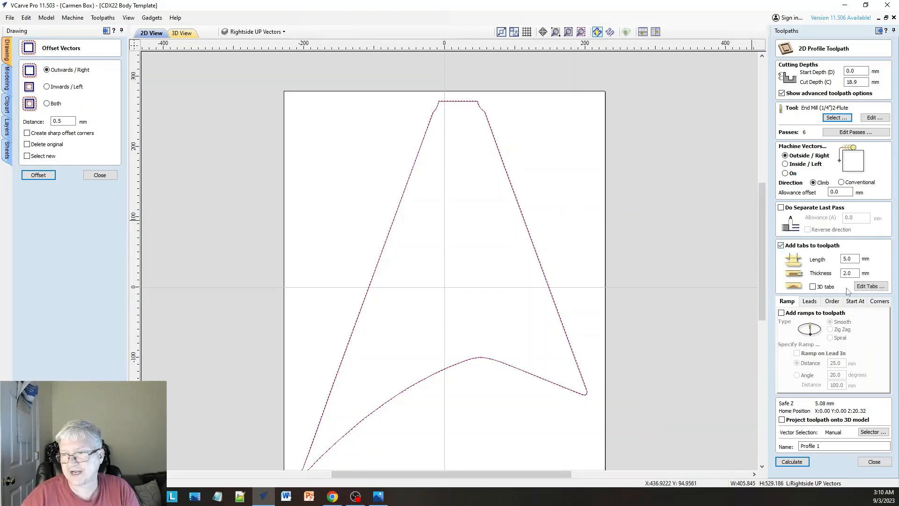
pyautogui.click(873, 286)
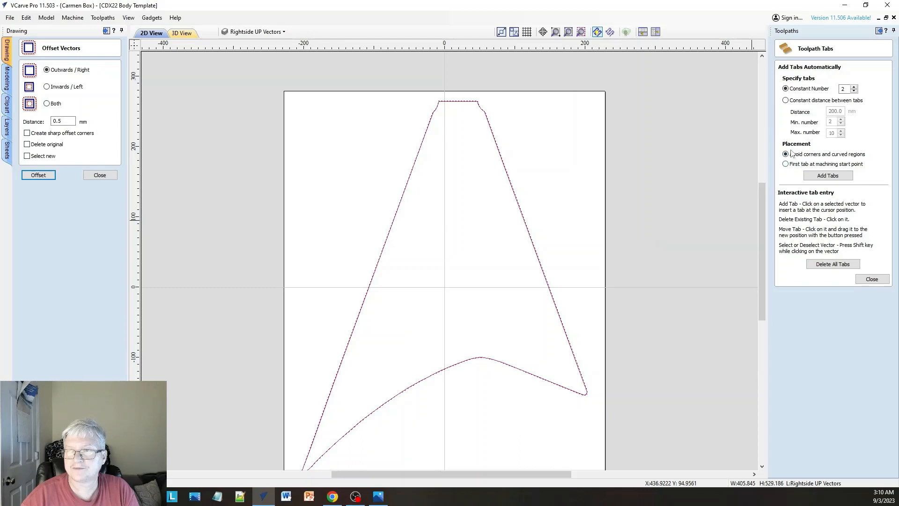
pyautogui.click(823, 176)
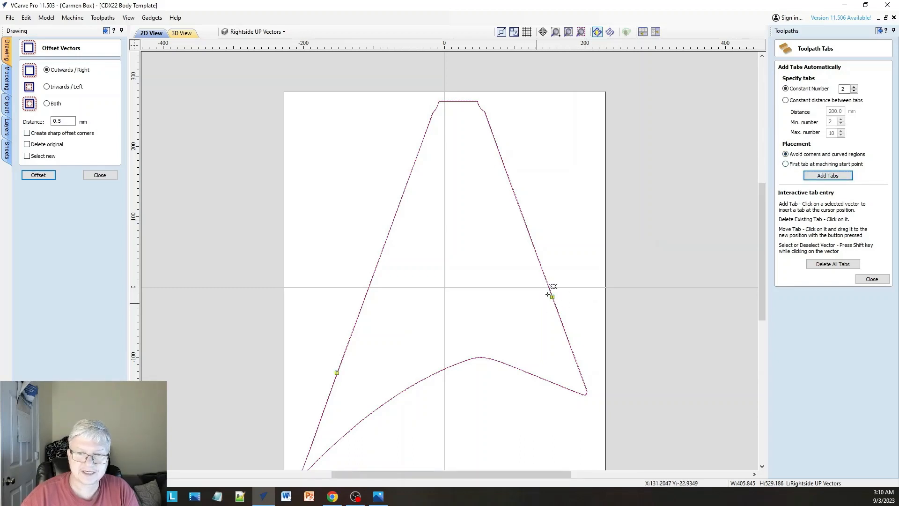
# Add two more tabs by hand near the body's narrow upper end, one on each long side edge.
pyautogui.scroll(2, 498, 147)
pyautogui.click(498, 147)
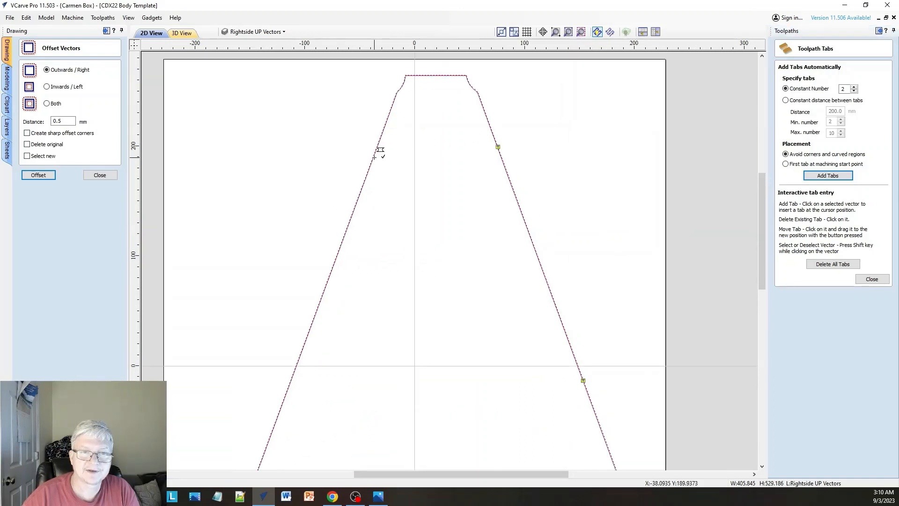
pyautogui.click(375, 157)
pyautogui.scroll(-2, 397, 170)
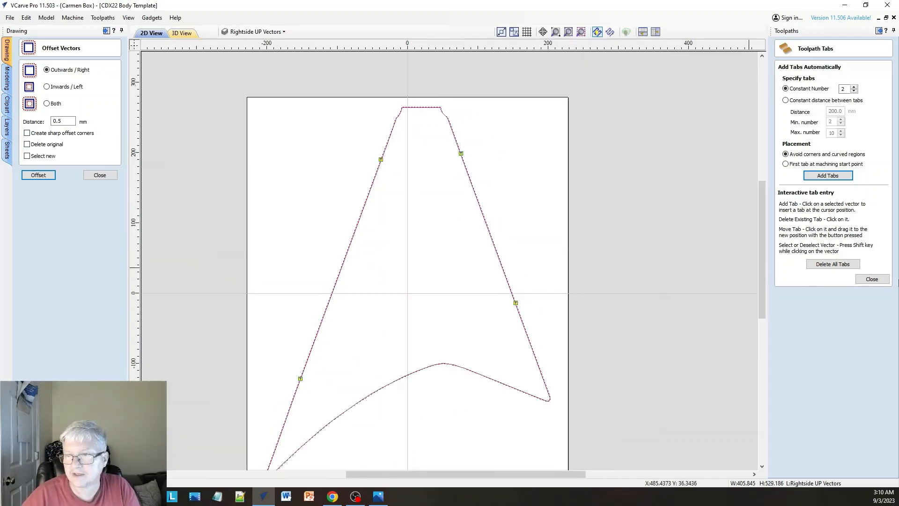
pyautogui.click(872, 279)
# Check the tab placement on the offset outline and add smooth 25 mm ramps to the profile toolpath.
pyautogui.scroll(2, 458, 148)
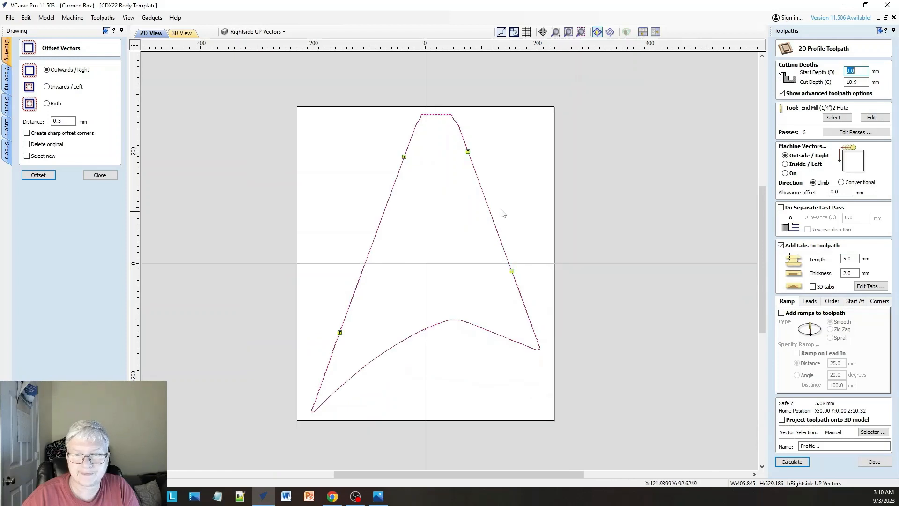
pyautogui.scroll(4, 457, 148)
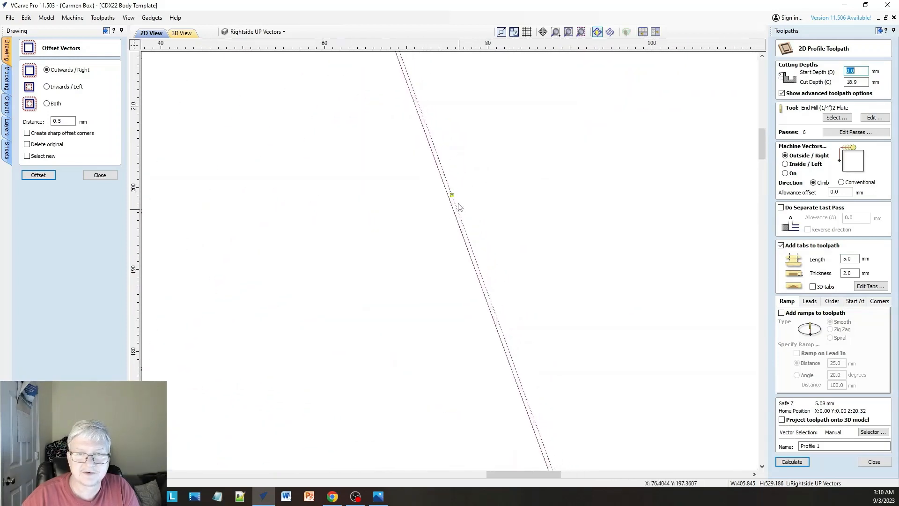
pyautogui.scroll(-6, 517, 180)
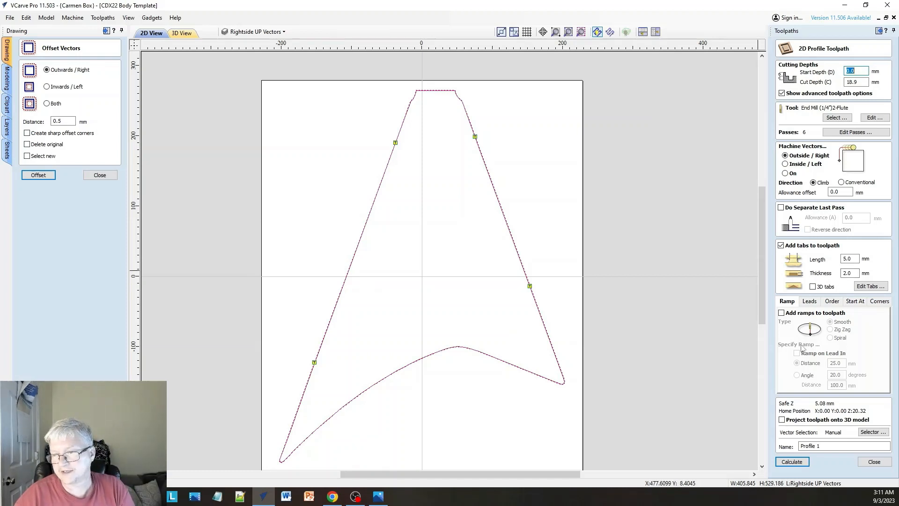
pyautogui.click(781, 313)
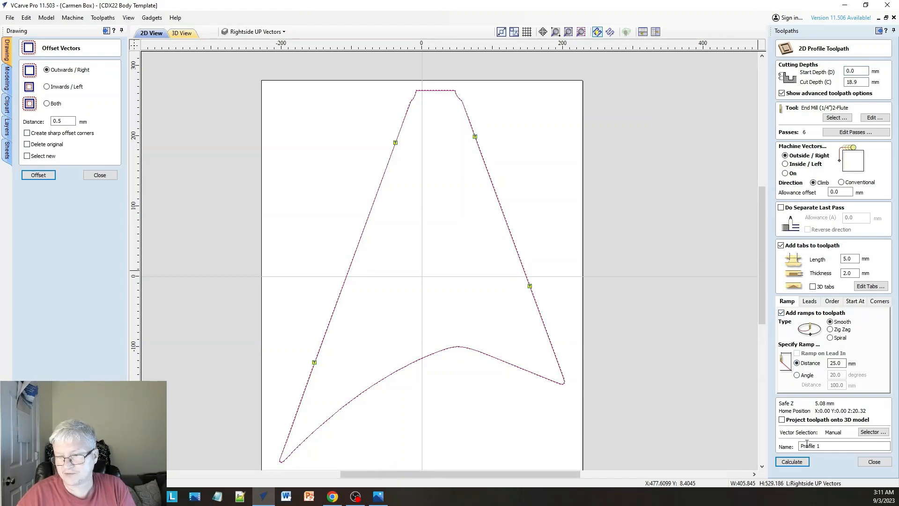
# Name the profile toolpath Parameter and calculate it.
pyautogui.moveTo(824, 446); pyautogui.dragTo(796, 445)
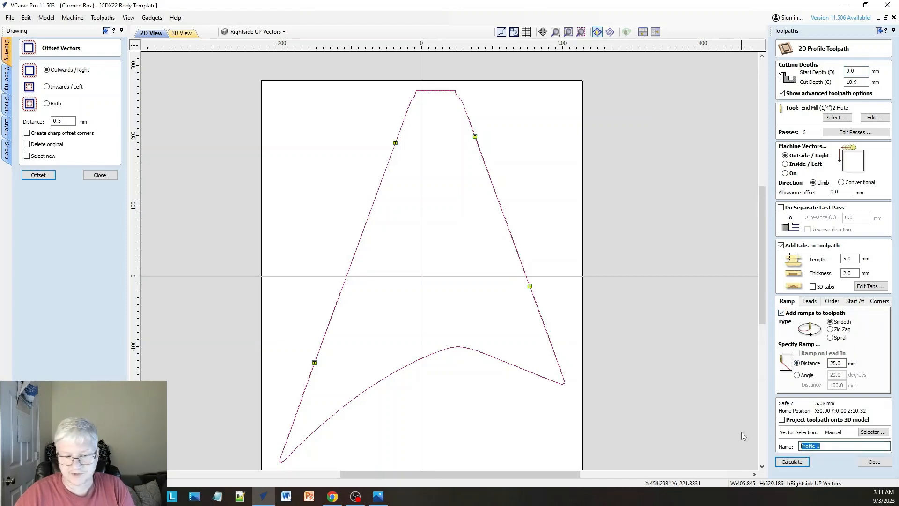
pyautogui.write('Pa')
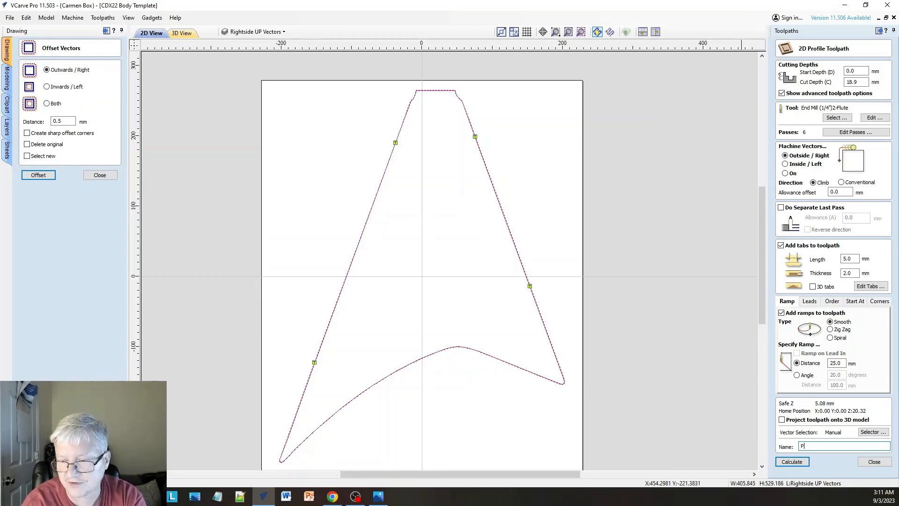
pyautogui.write('rameter')
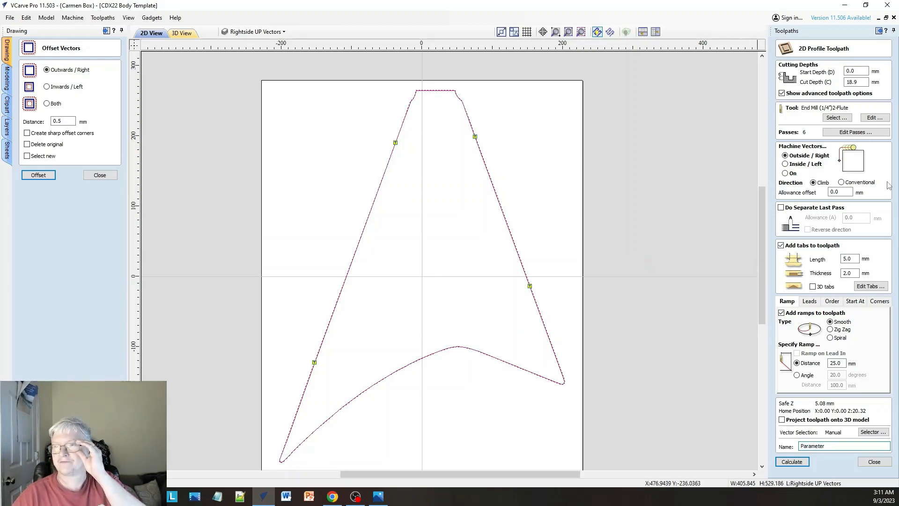
pyautogui.click(795, 466)
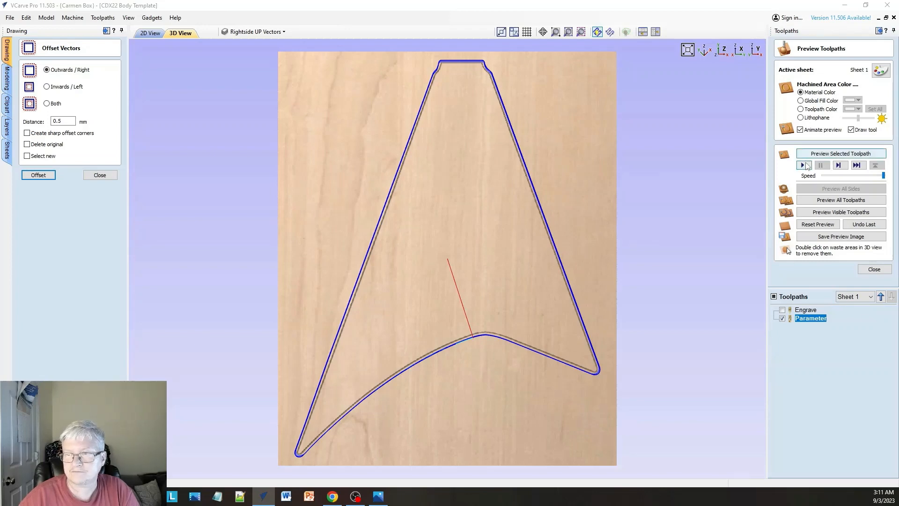
# Simulate the Parameter toolpath's cut on the material, redisplay its toolpath lines and close the preview.
pyautogui.click(806, 166)
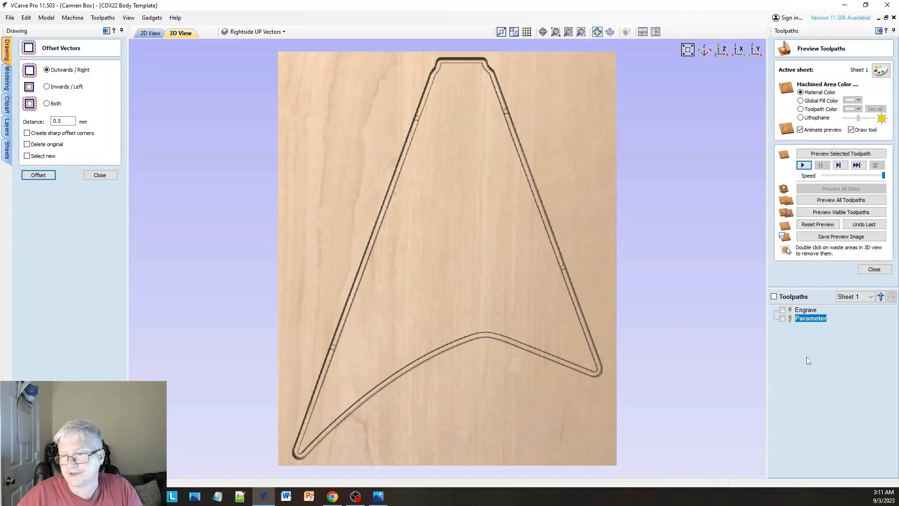
pyautogui.click(782, 318)
pyautogui.click(867, 271)
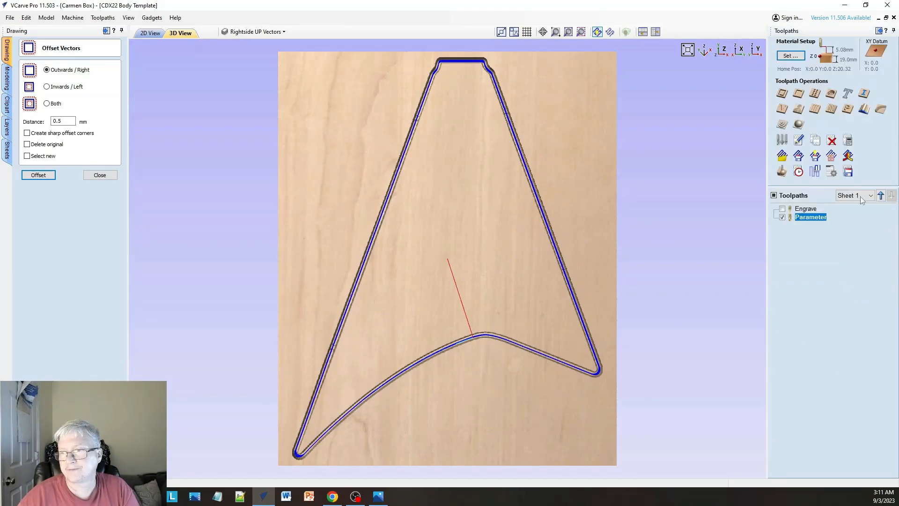
# Save the Parameter toolpath as CDX22-Corrected_Parameter.ngc with the Onefinity (mm) post processor.
pyautogui.click(848, 172)
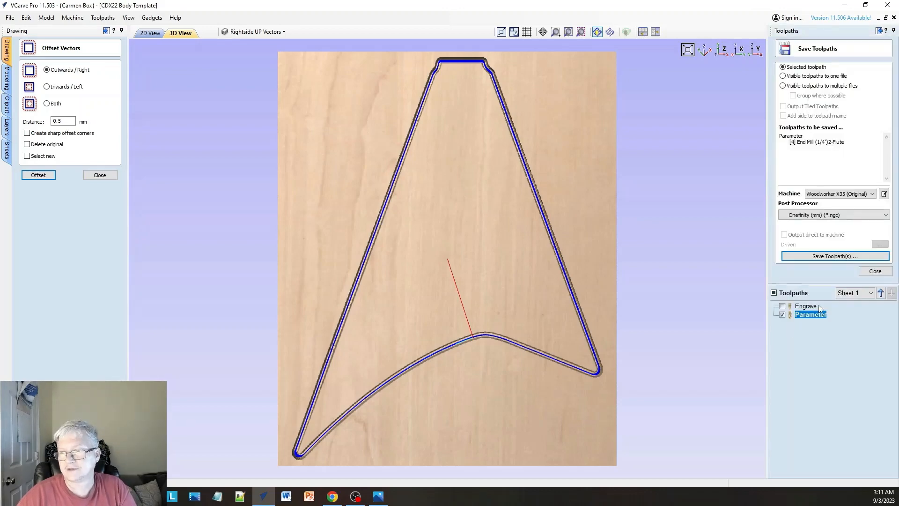
pyautogui.click(835, 256)
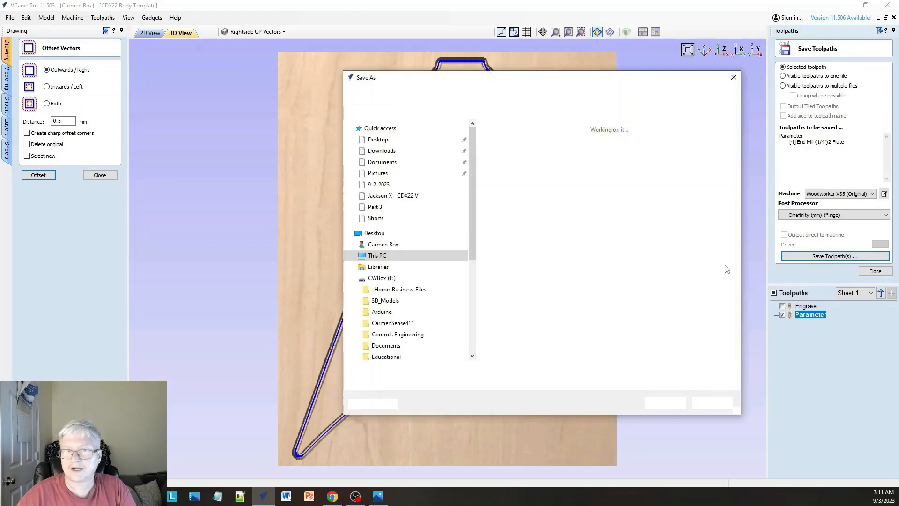
pyautogui.click(430, 371)
pyautogui.moveTo(430, 370); pyautogui.dragTo(408, 370)
pyautogui.click(405, 370)
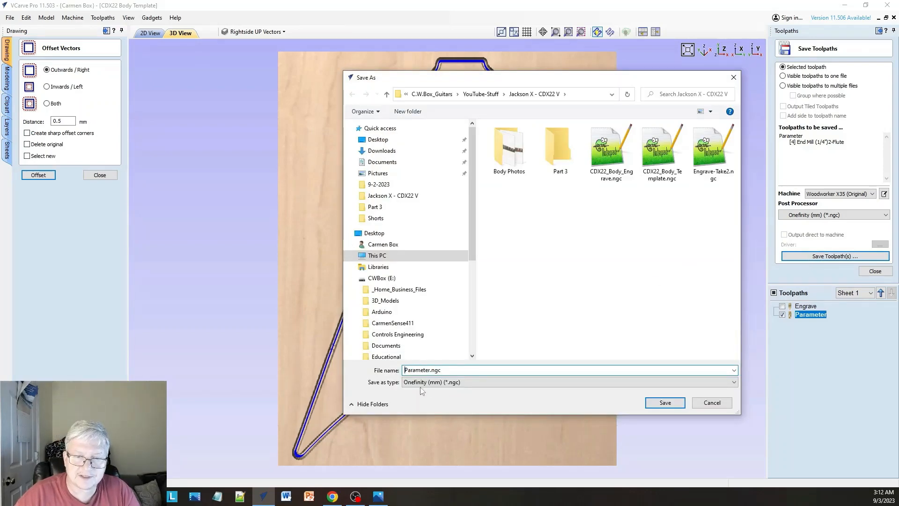
pyautogui.write('CD')
pyautogui.write('X22-')
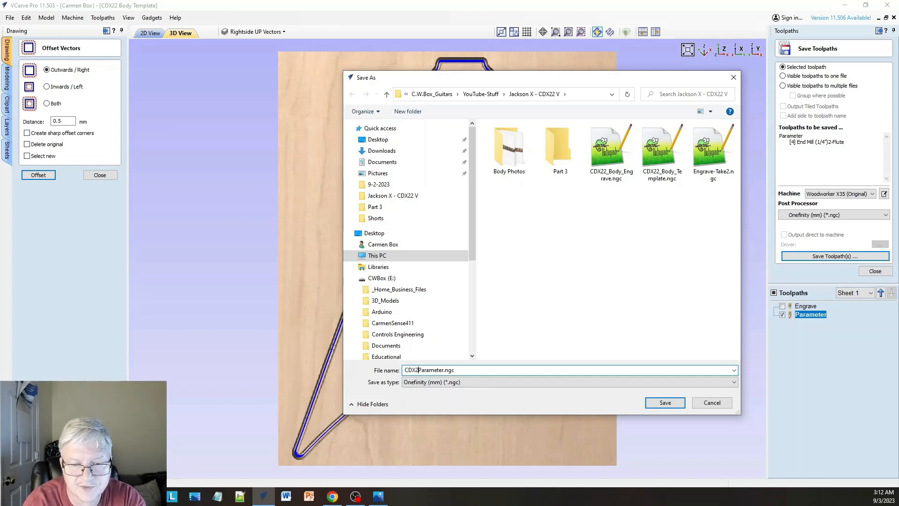
pyautogui.write('C')
pyautogui.write('orrecte')
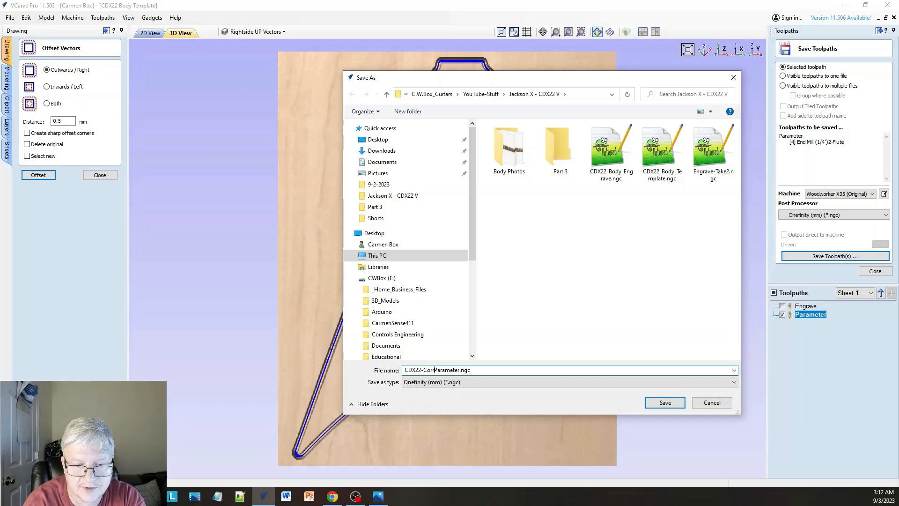
pyautogui.write('d')
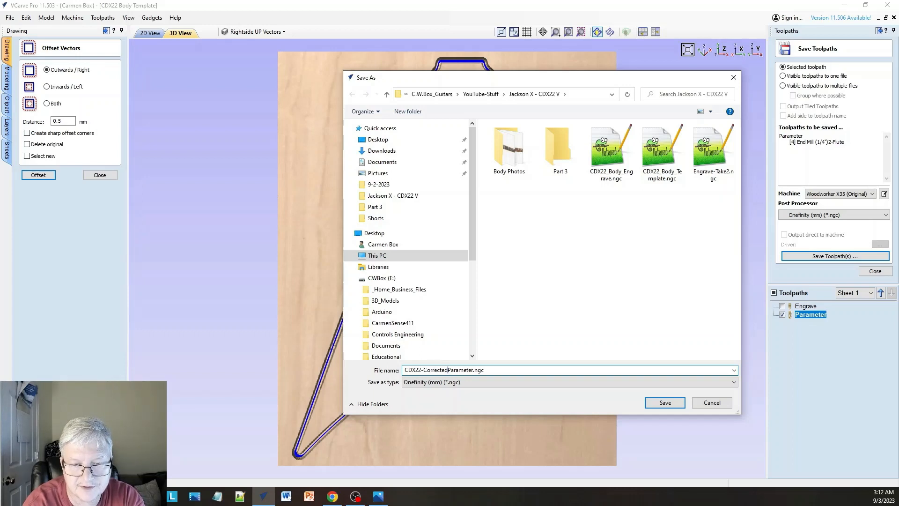
pyautogui.write('_')
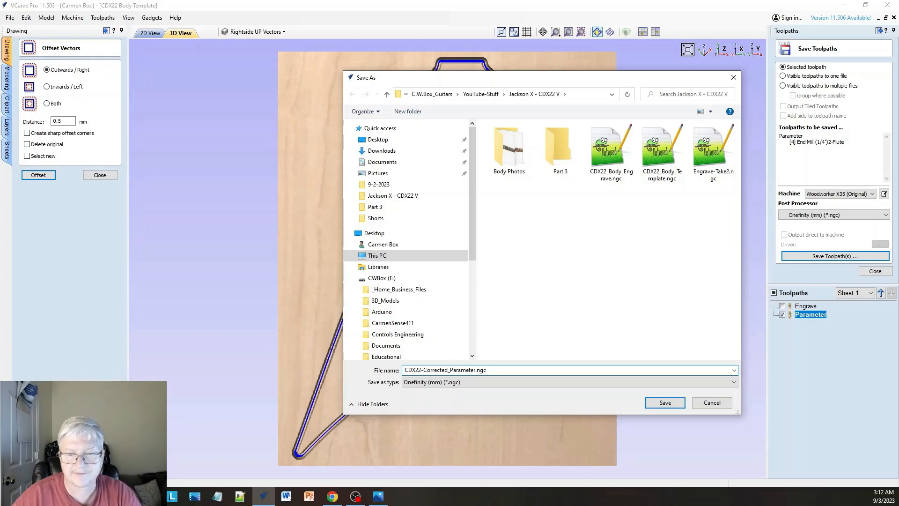
pyautogui.click(667, 404)
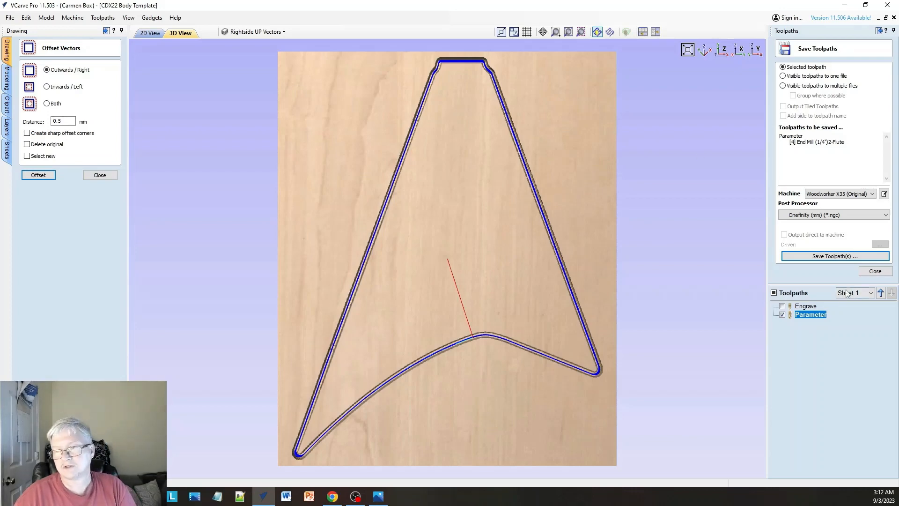
# Edit the Parameter toolpath to a cut depth of 6.0 mm and recalculate it.
pyautogui.doubleClick(809, 315)
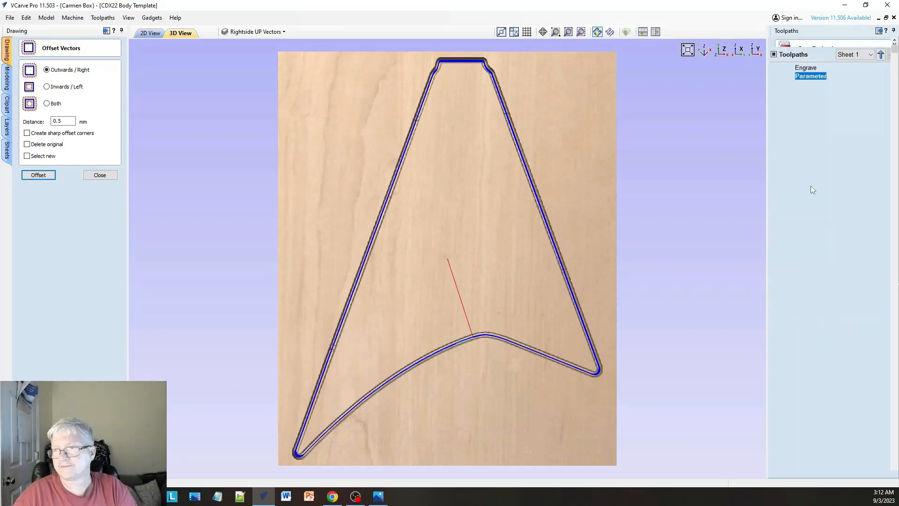
pyautogui.write('6')
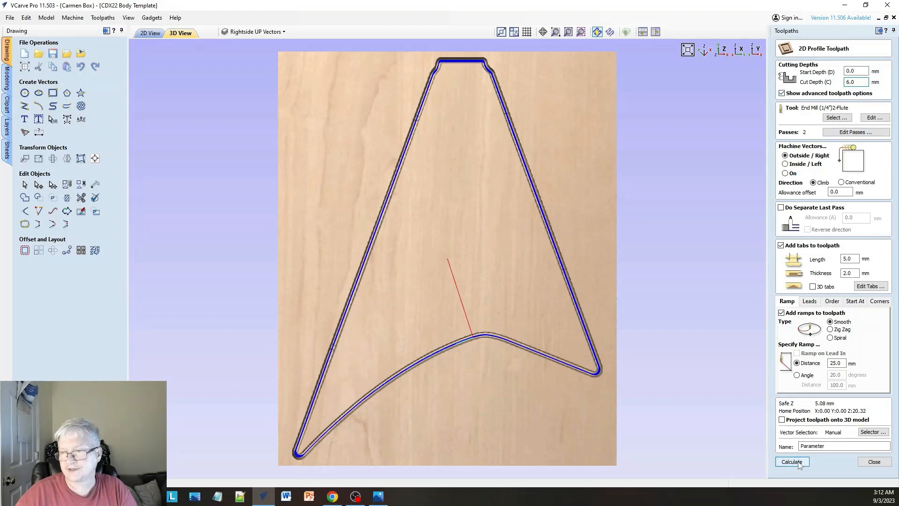
pyautogui.click(798, 462)
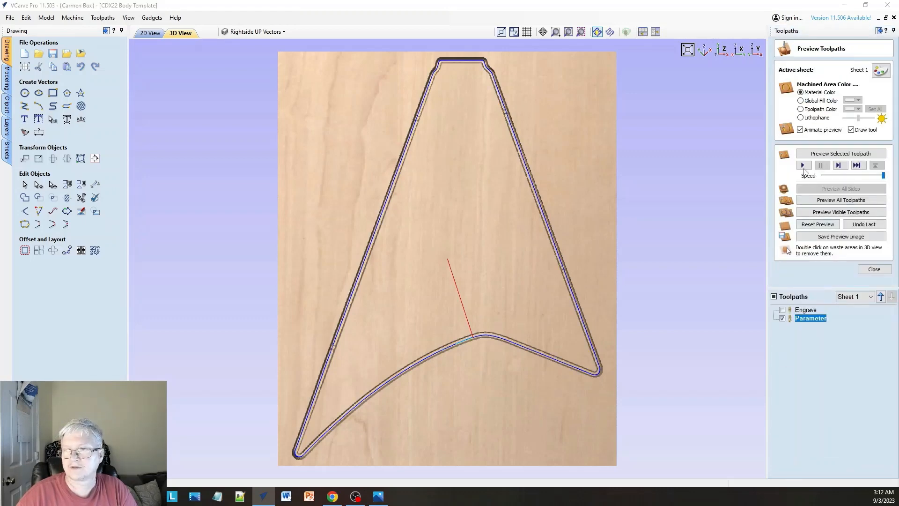
# Simulate the recalculated 6 mm deep Parameter toolpath, close the preview and redisplay the toolpath.
pyautogui.click(782, 318)
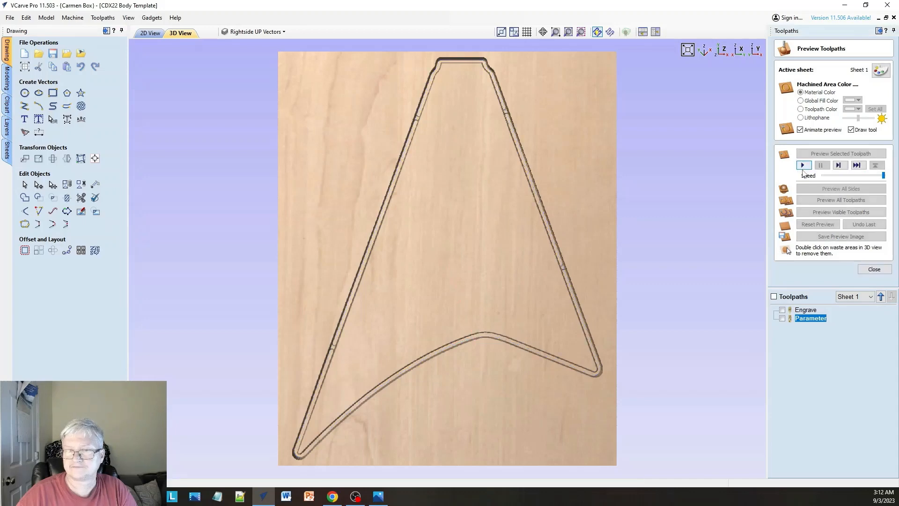
pyautogui.click(875, 269)
pyautogui.click(782, 217)
# Save the recalculated Parameter toolpath over the existing CDX22-Corrected_Parameter.ngc file.
pyautogui.click(848, 171)
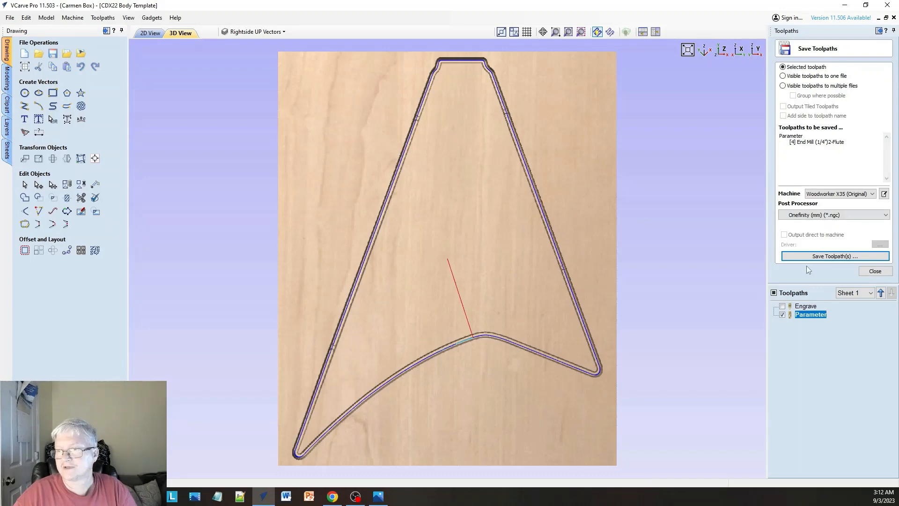
pyautogui.click(829, 256)
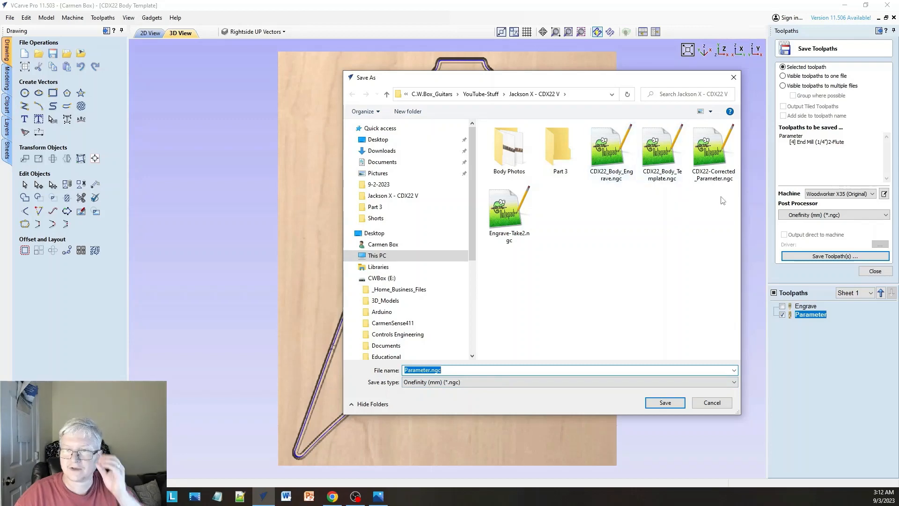
pyautogui.click(713, 152)
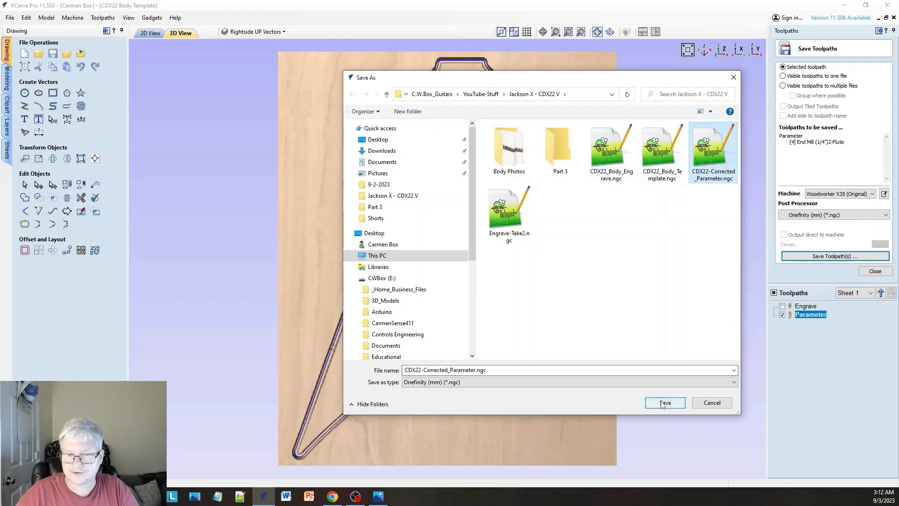
pyautogui.click(662, 404)
pyautogui.click(468, 249)
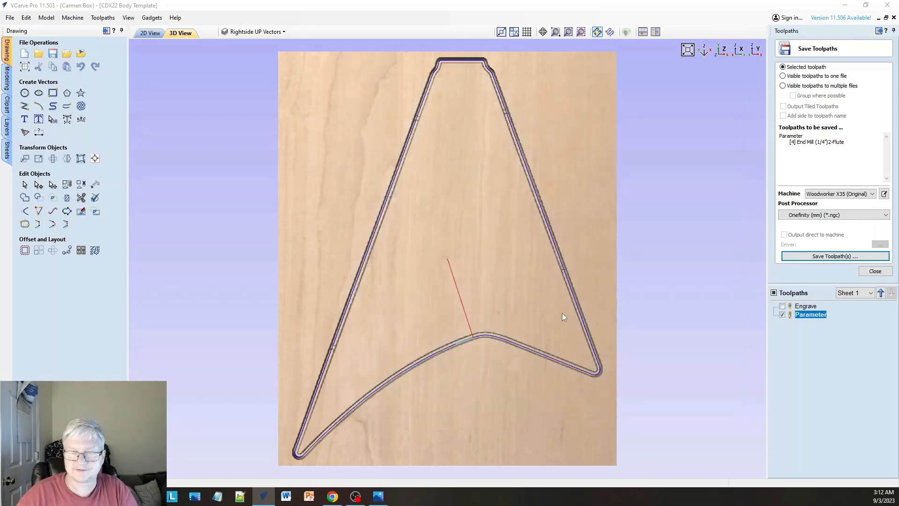